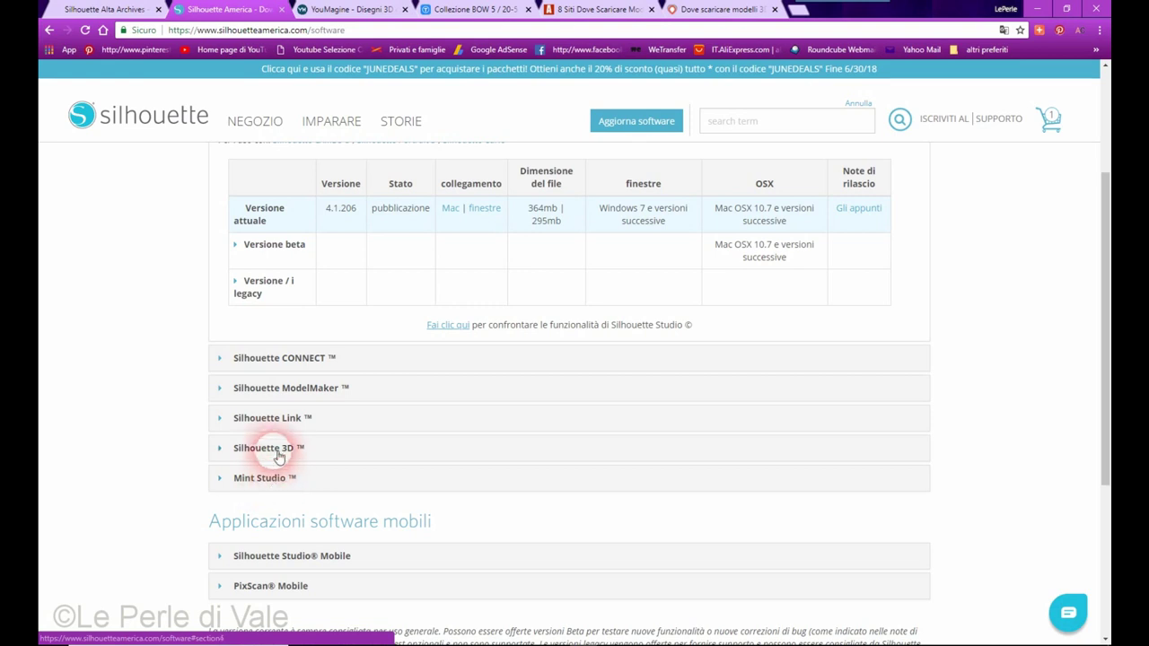
Step: Examine the Silhouette 3D entry's version table and bring up the save dialog for its Windows download, dismissing it without saving
click(222, 451)
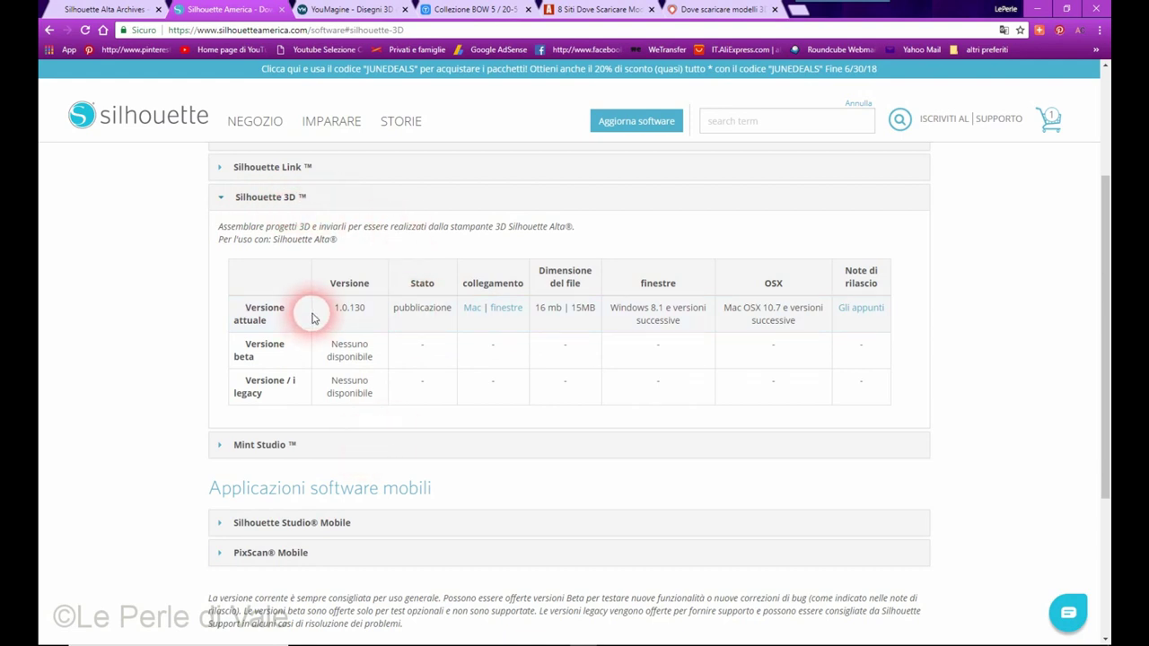
scroll(313, 319, up, 3)
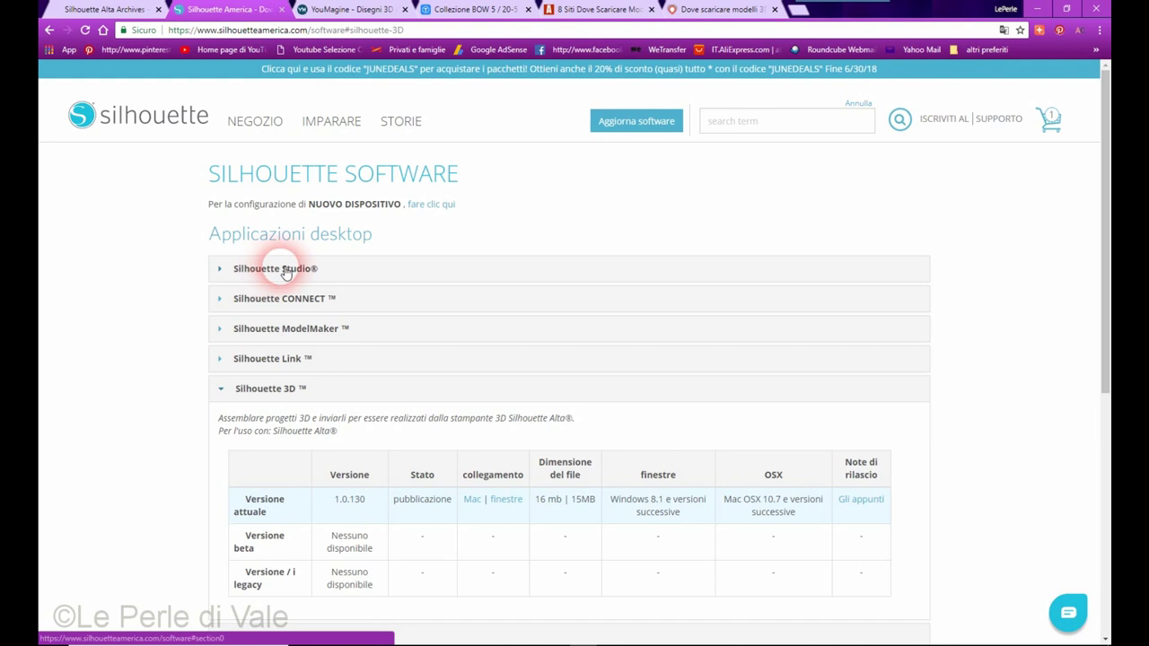
scroll(283, 367, down, 2)
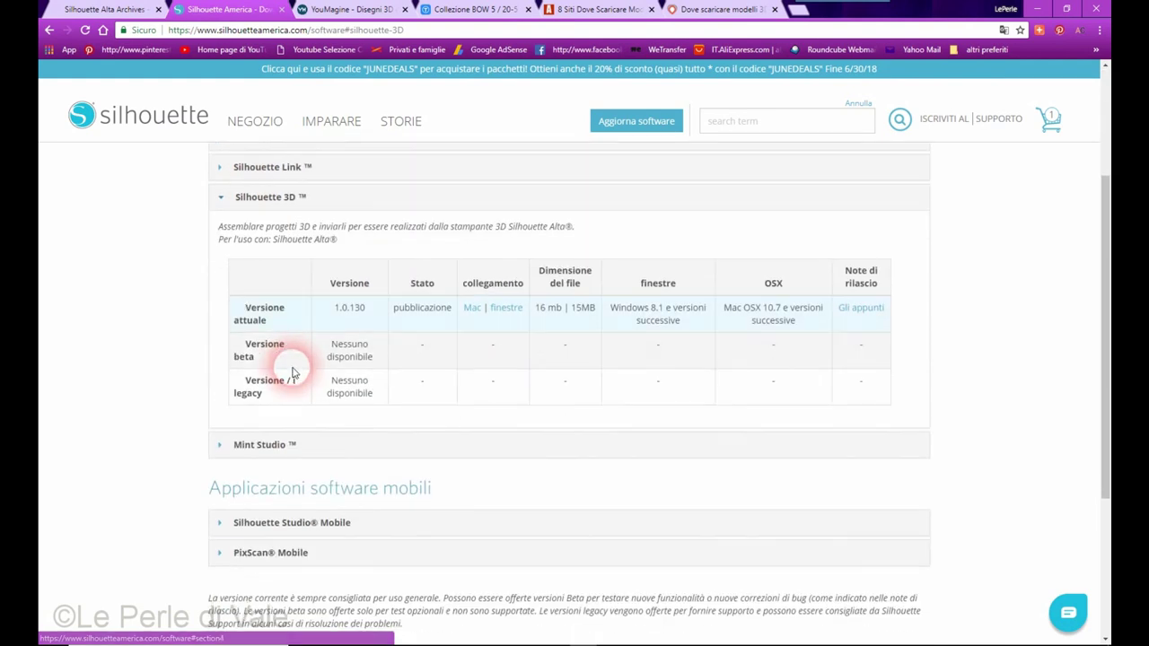
click(501, 309)
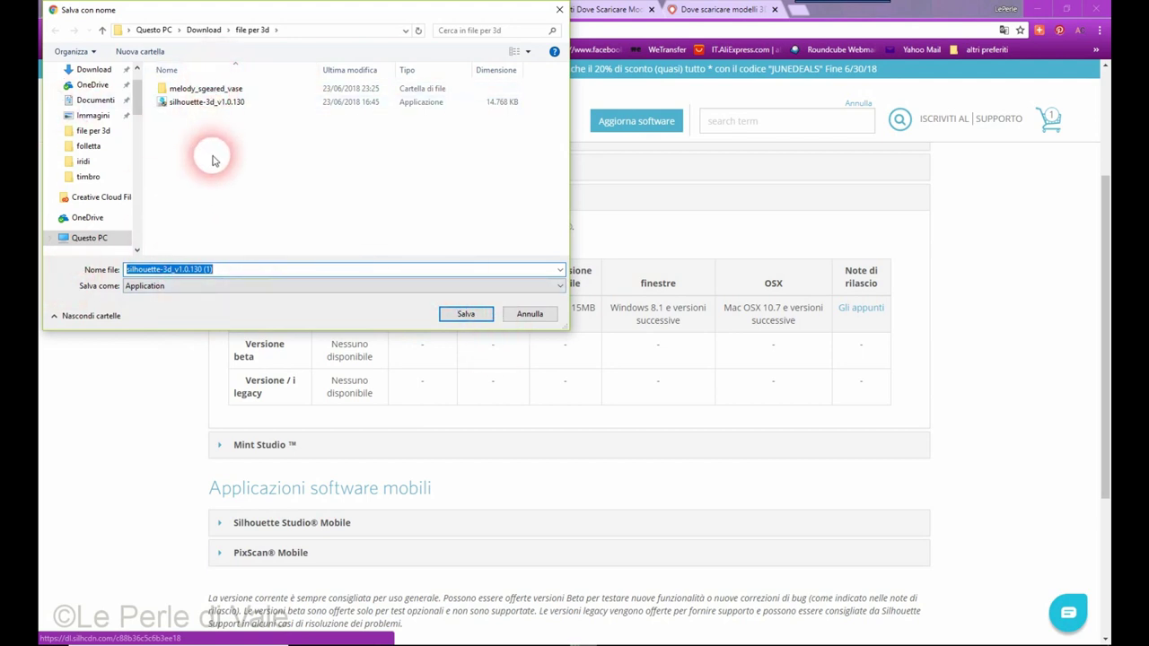
click(530, 314)
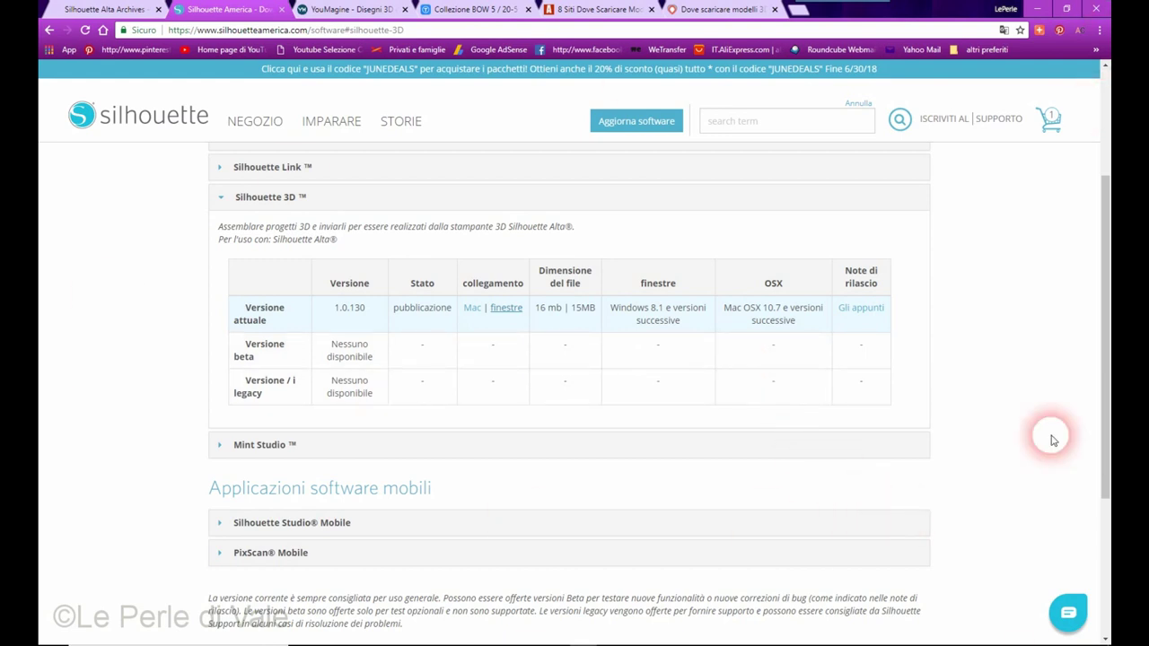
Step: Switch to Silhouette 3D and delete the peace-symbol lid and the round box from the peace charm design
key(alt+Tab)
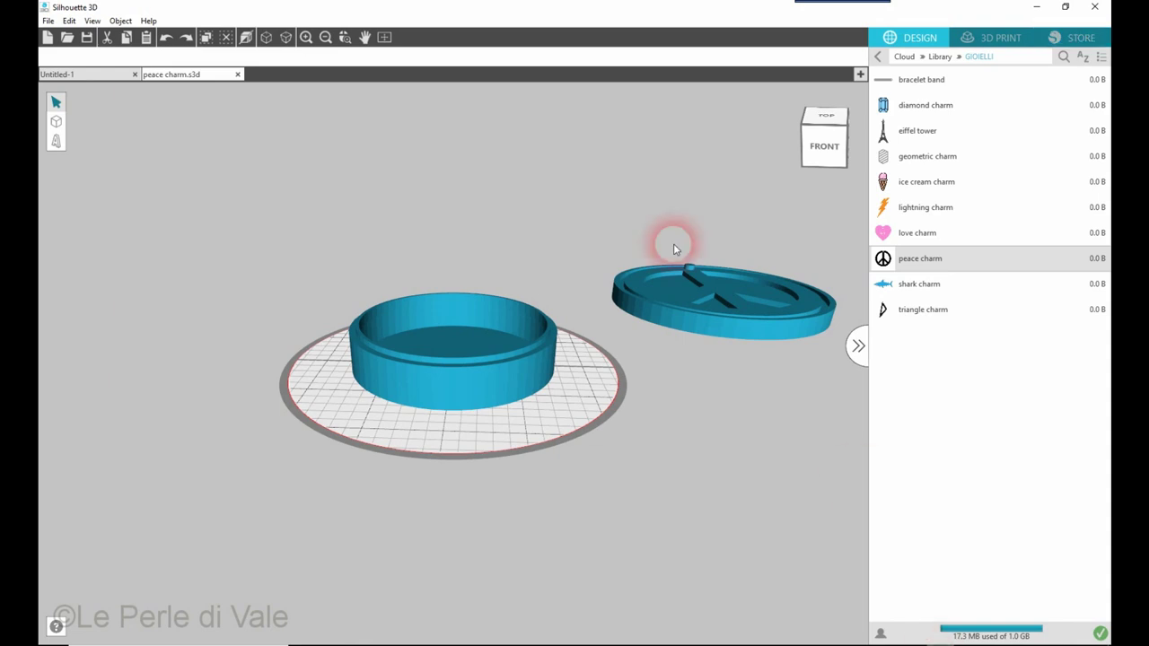
click(691, 303)
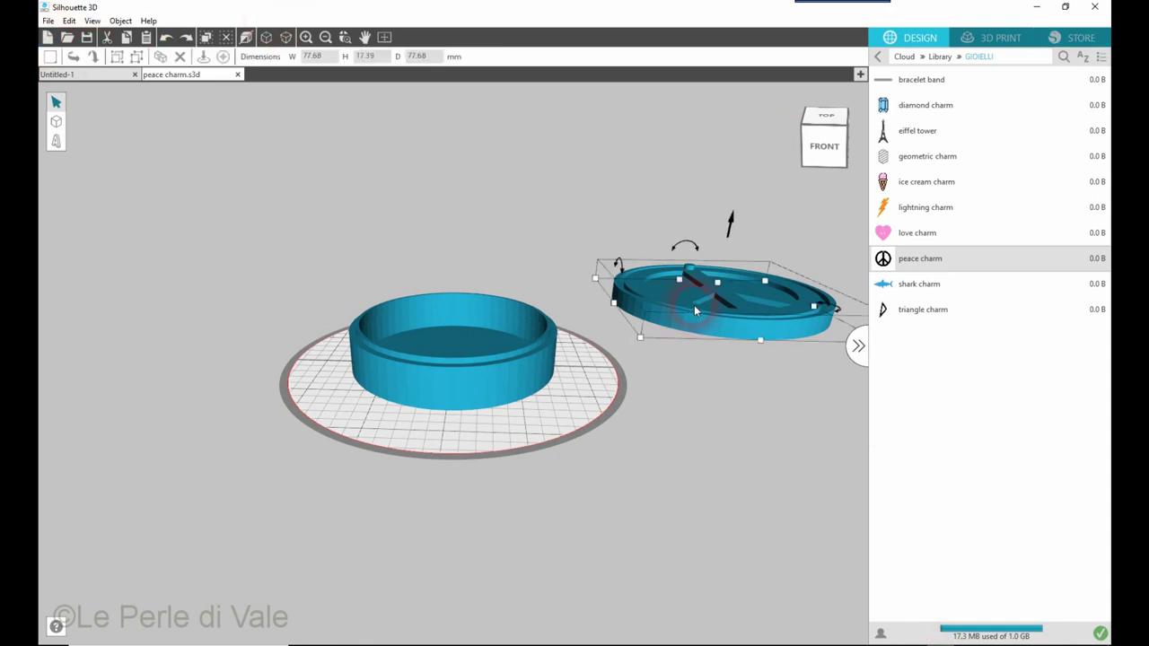
right_click(694, 306)
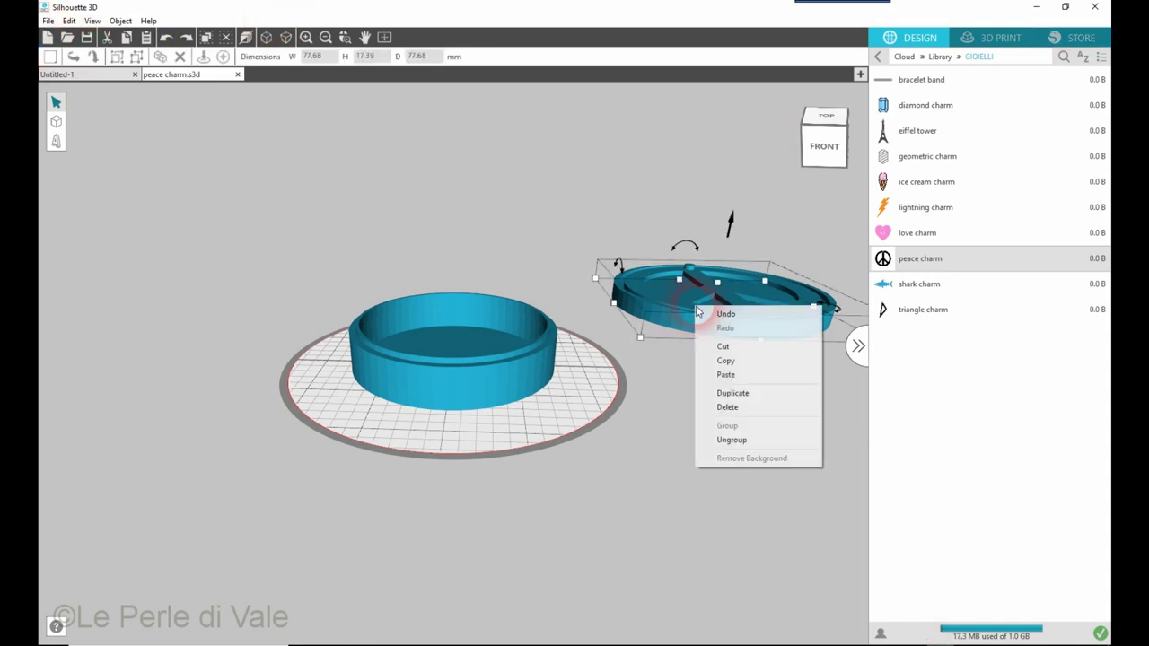
click(727, 407)
click(549, 384)
right_click(514, 372)
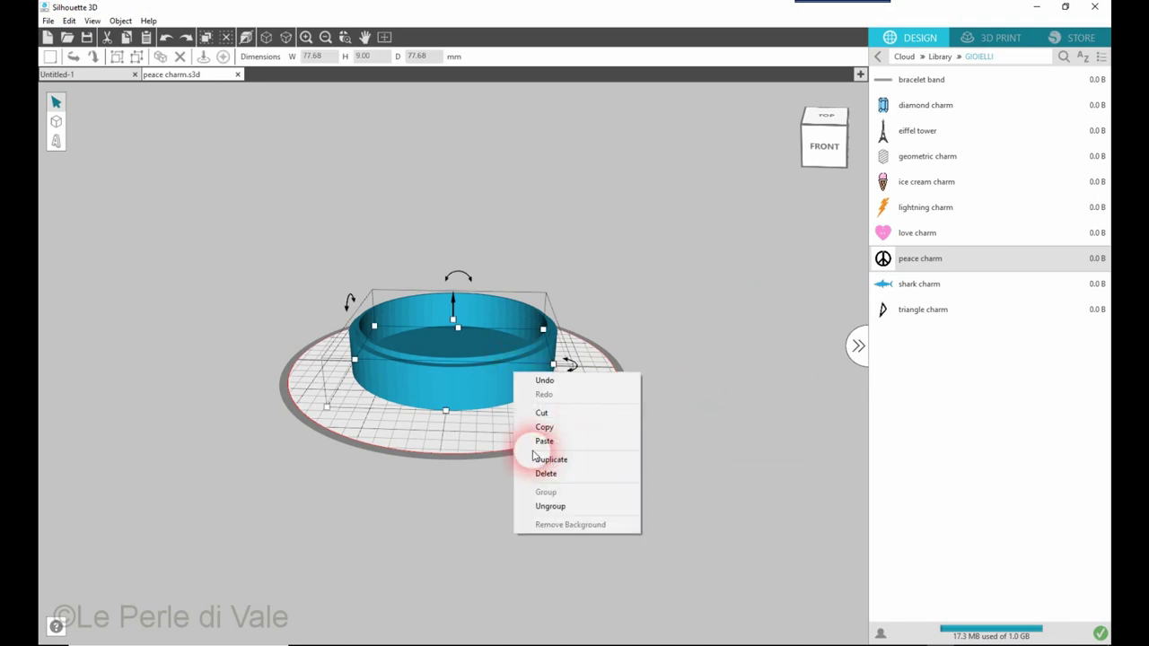
click(546, 473)
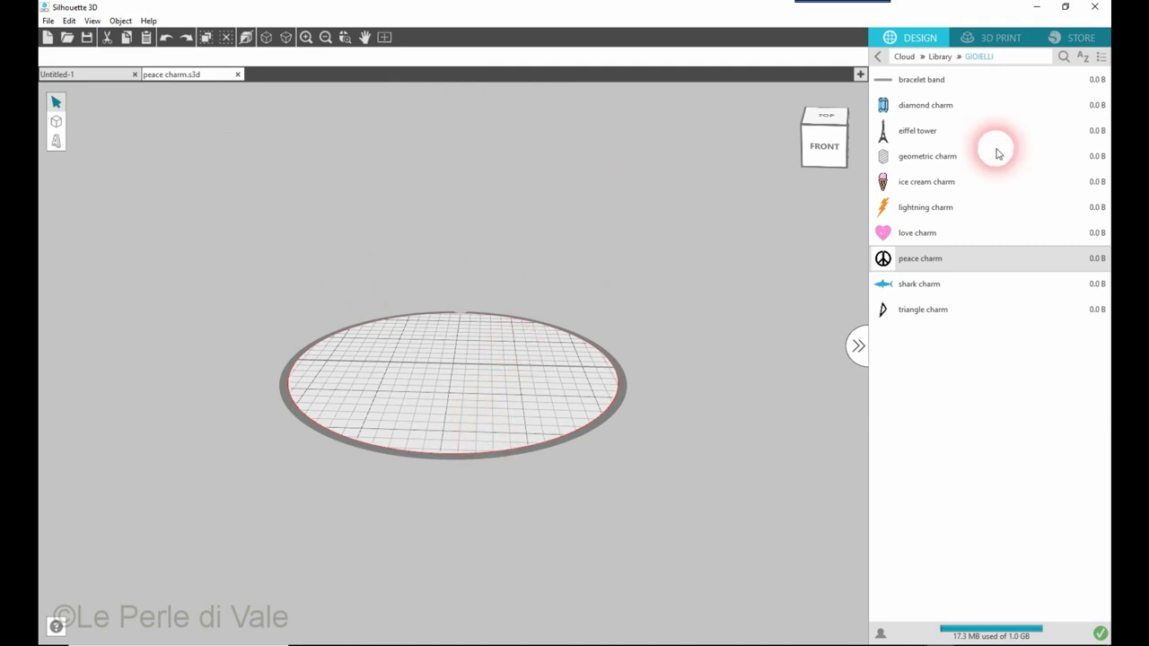
Step: Show the top-level folders of the cloud Library
mouse_move(839, 160)
mouse_down()
mouse_move(830, 157)
mouse_move(831, 180)
mouse_up()
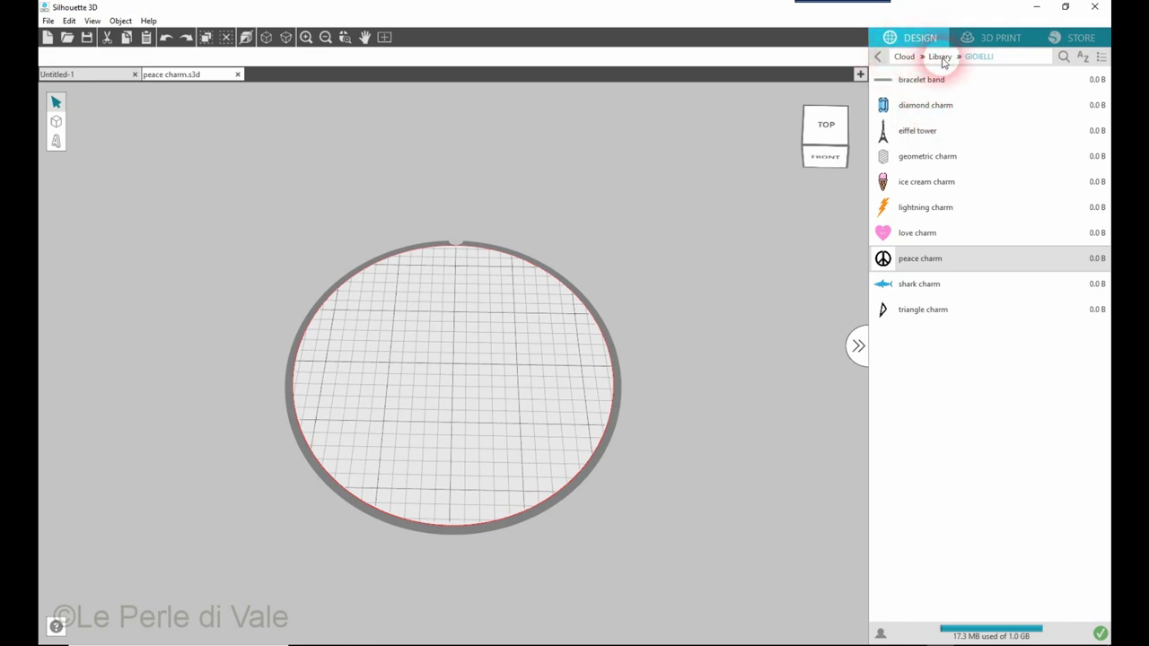
click(942, 57)
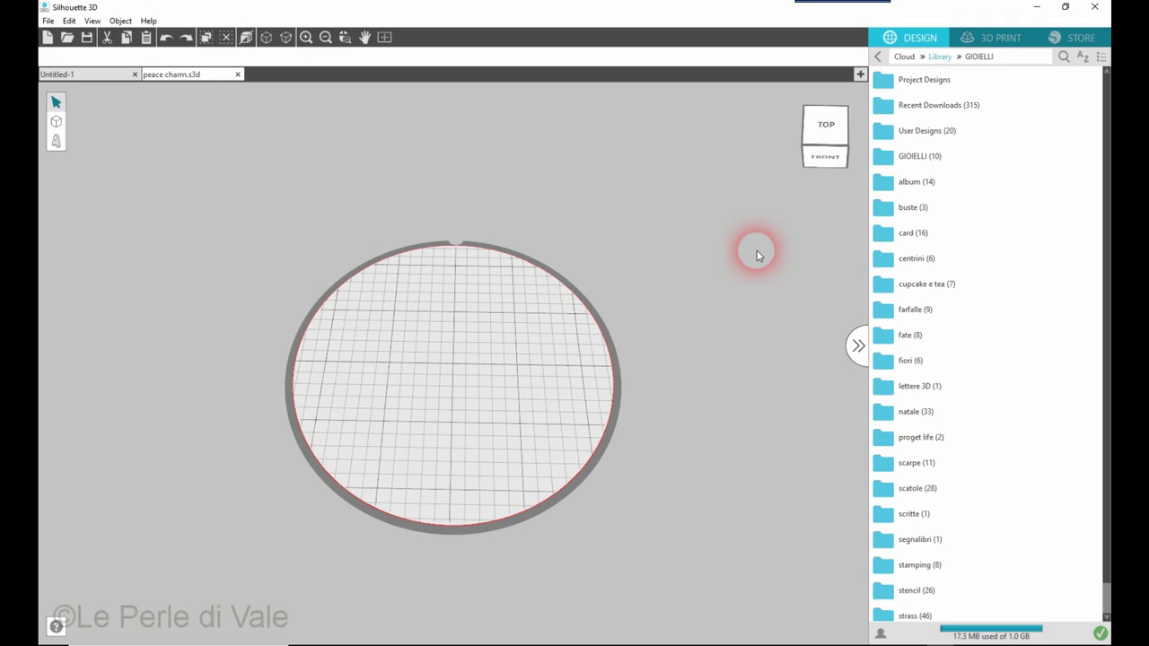
Step: Insert a pyramid primitive at the centre of the empty build plate and select it
click(57, 123)
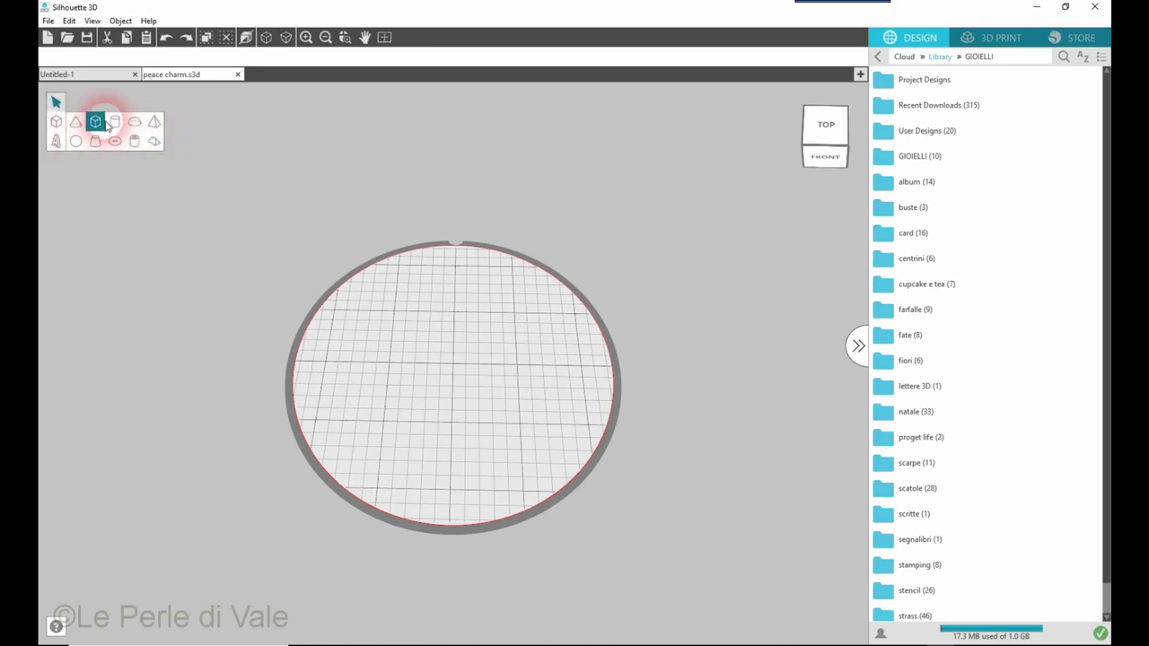
click(154, 123)
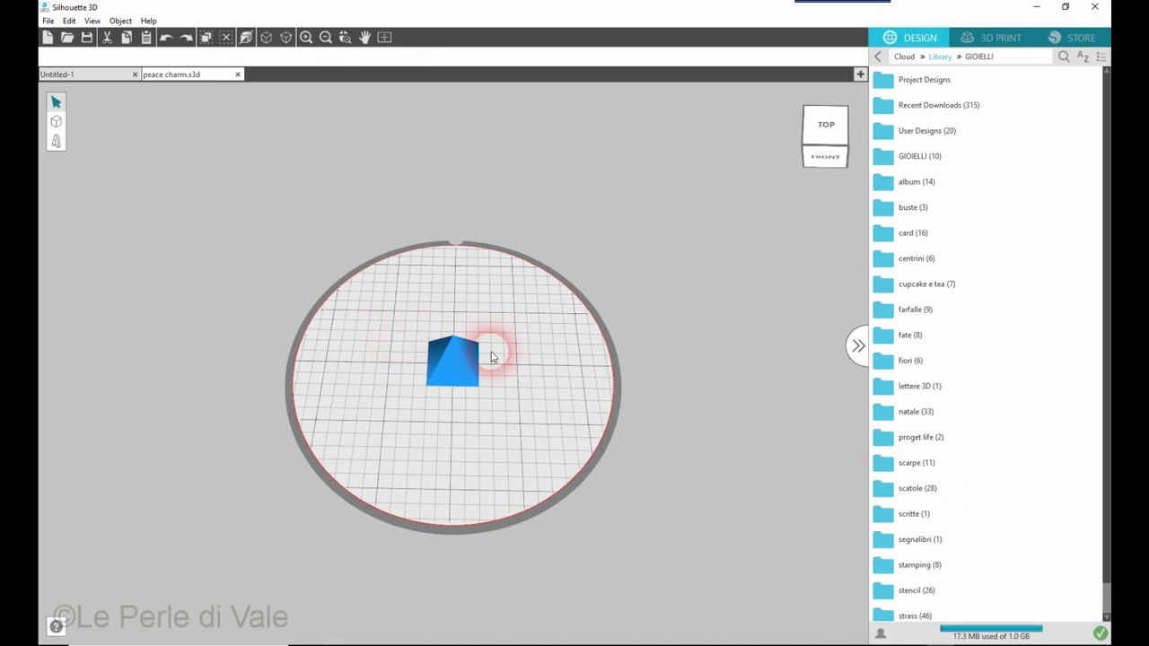
click(474, 364)
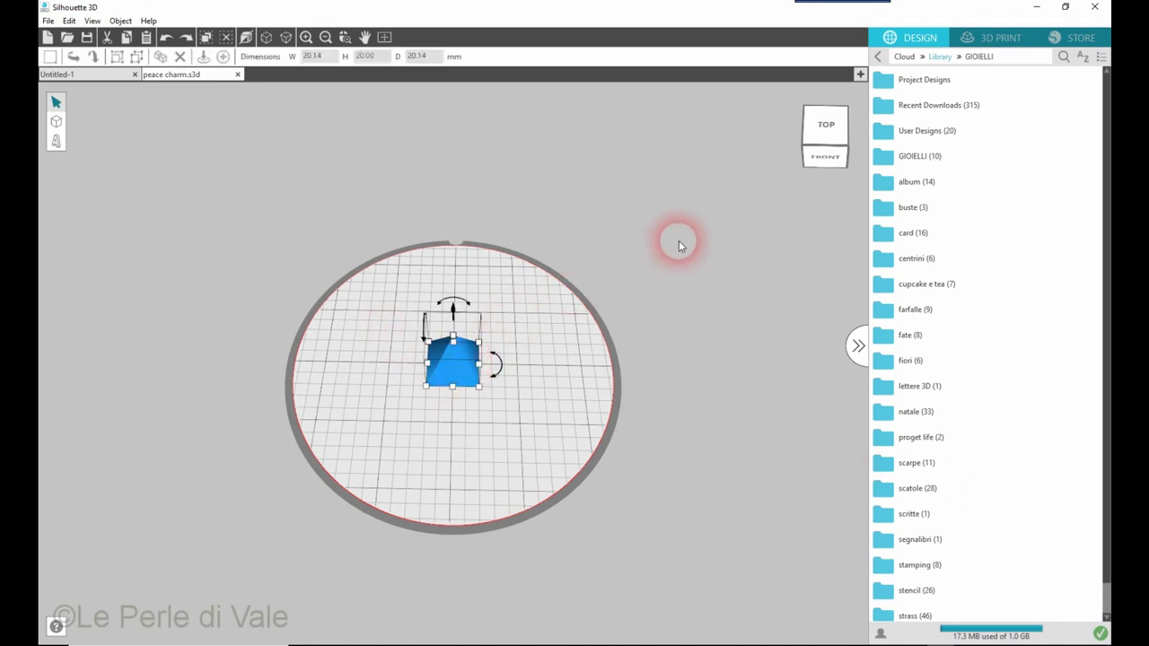
Step: Stretch the pyramid to roughly twice its height by its apex and enlarge it slightly from a base corner
drag(816, 159, 814, 136)
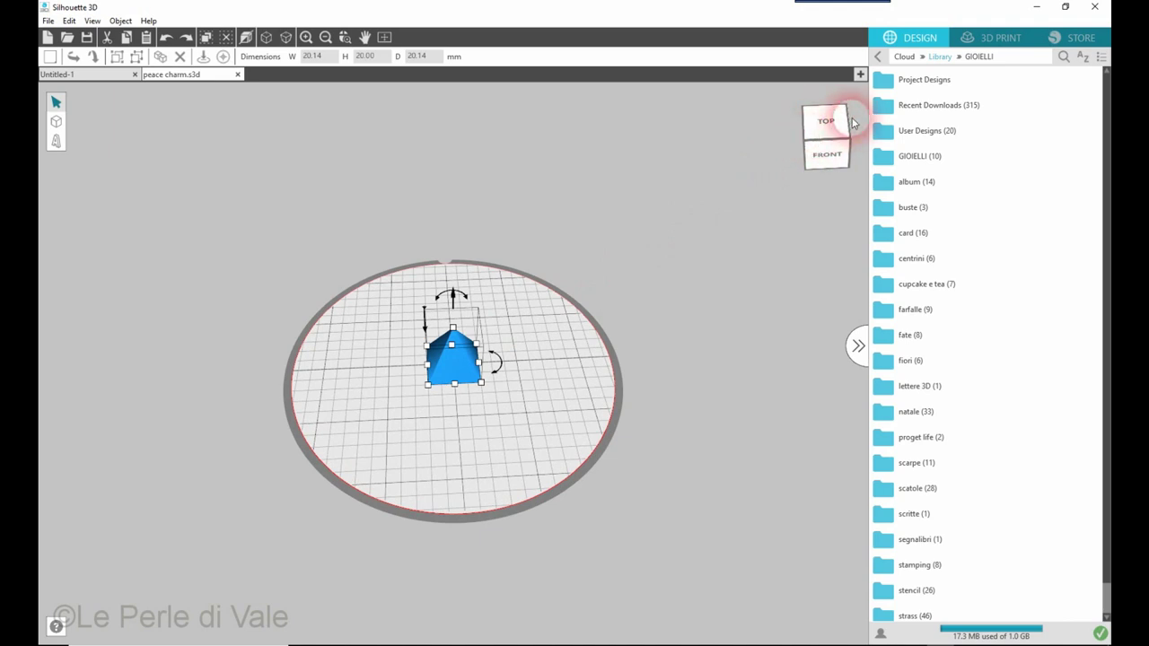
mouse_move(816, 154)
mouse_down()
mouse_move(825, 129)
mouse_move(850, 136)
mouse_move(780, 120)
mouse_move(774, 146)
mouse_move(847, 148)
mouse_move(826, 123)
mouse_move(820, 174)
mouse_move(805, 150)
mouse_move(817, 136)
mouse_move(801, 141)
mouse_move(810, 129)
mouse_move(810, 145)
mouse_move(812, 126)
mouse_move(808, 135)
mouse_up()
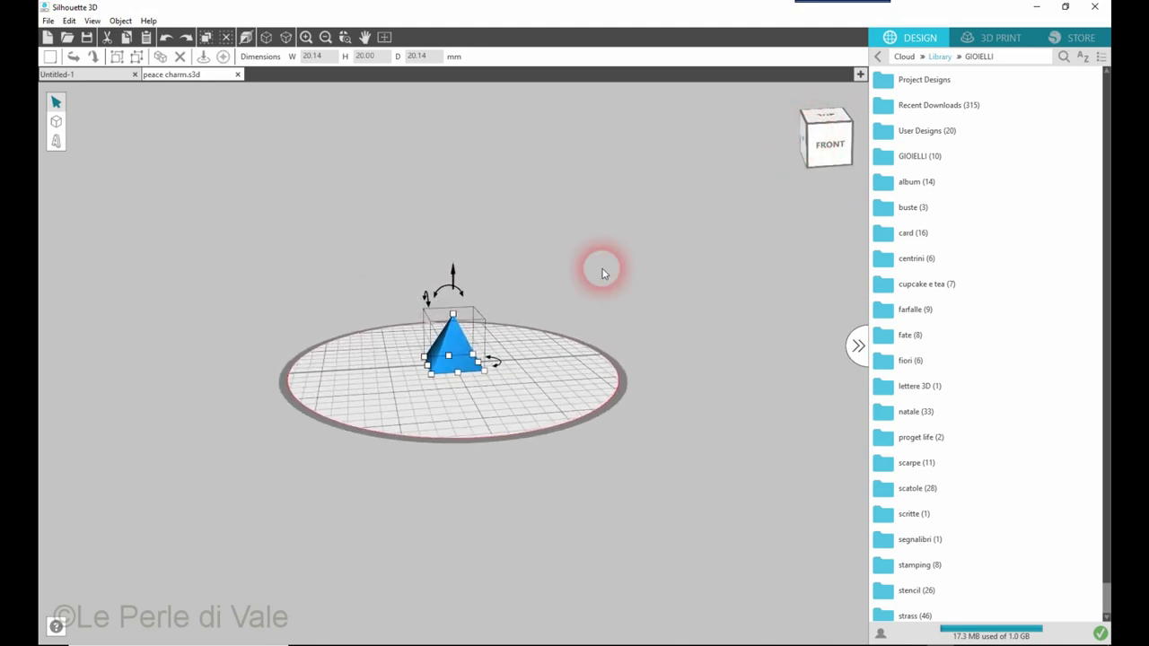
click(442, 341)
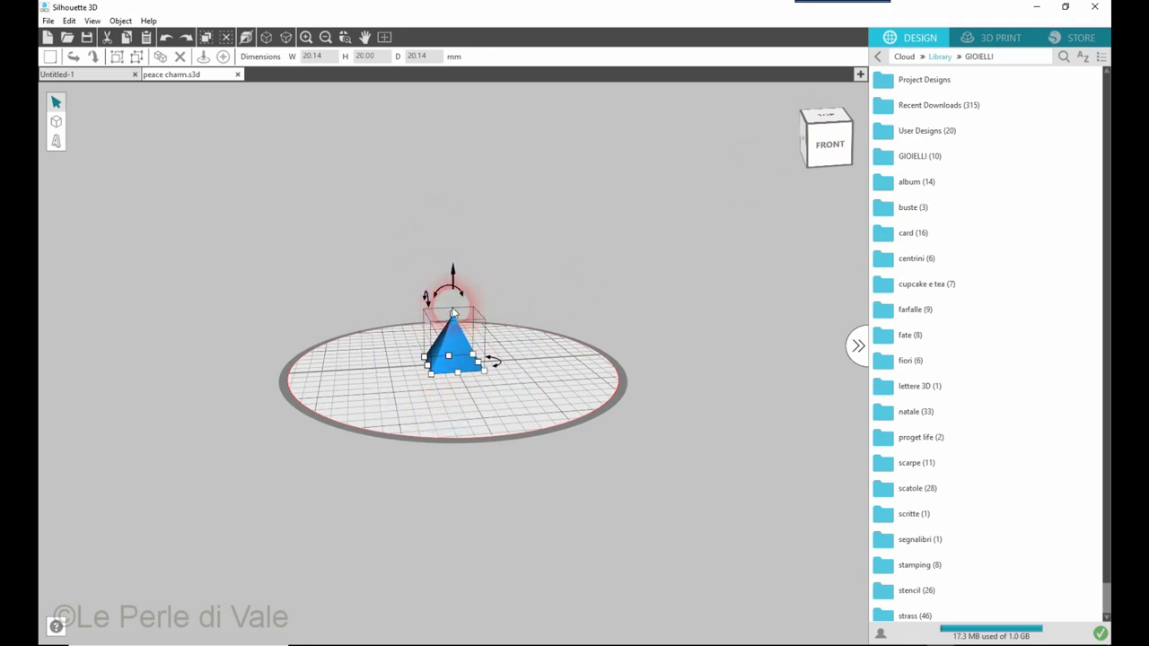
drag(452, 308, 452, 212)
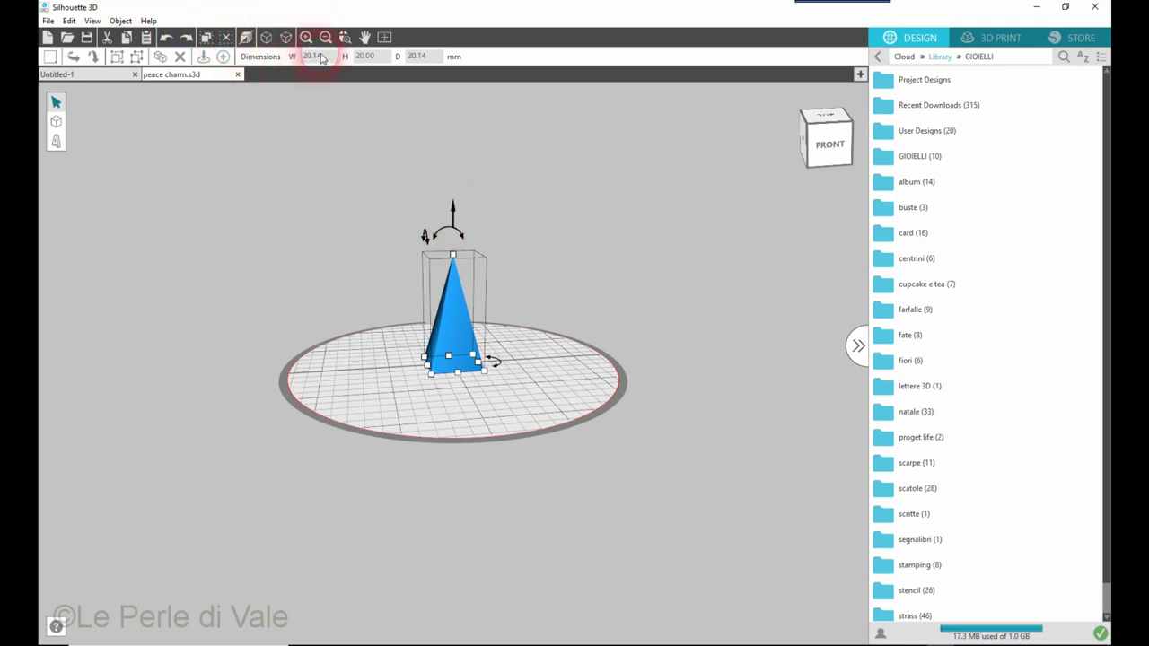
click(456, 359)
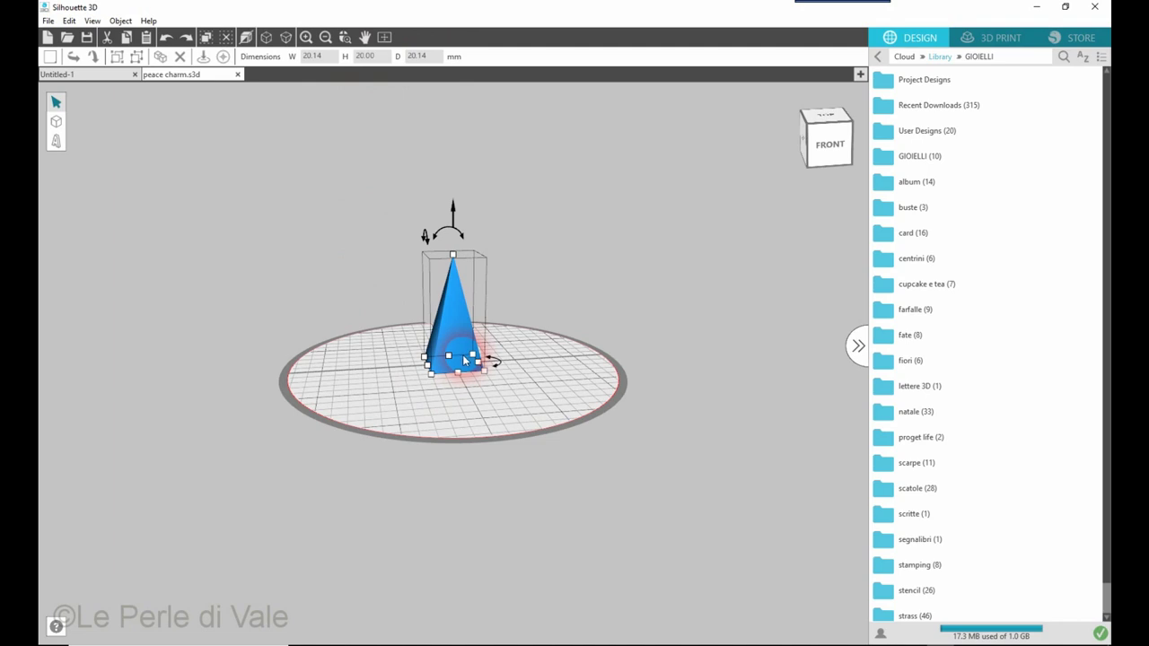
drag(486, 374, 519, 380)
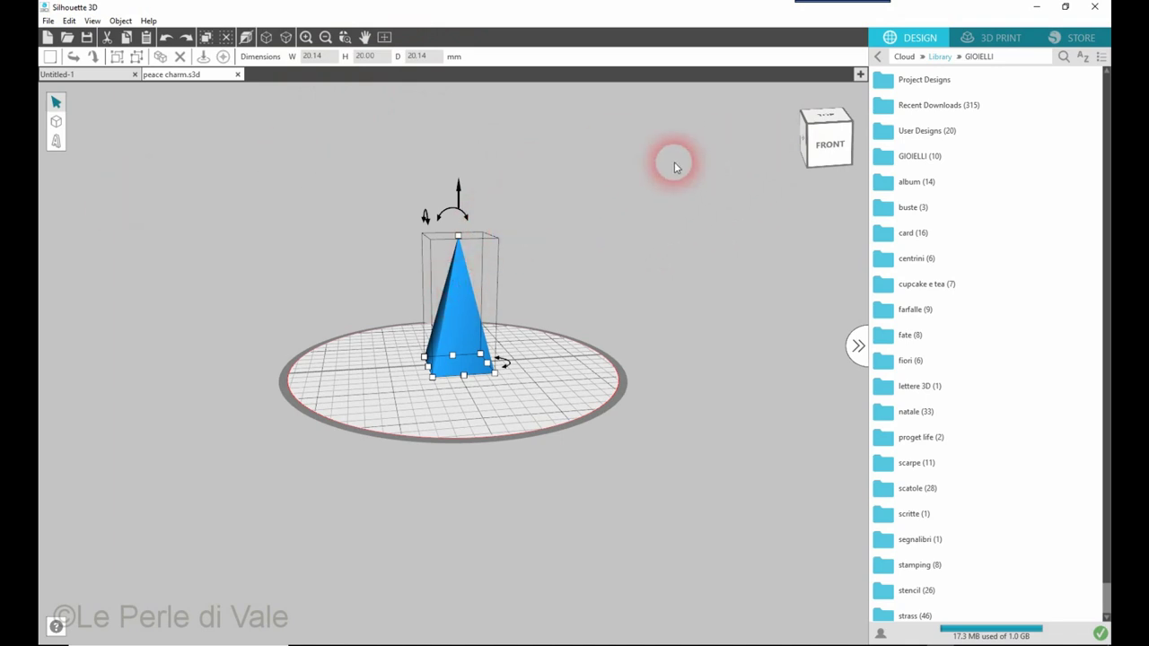
Step: Delete the pyramid from the build plate
right_click(468, 342)
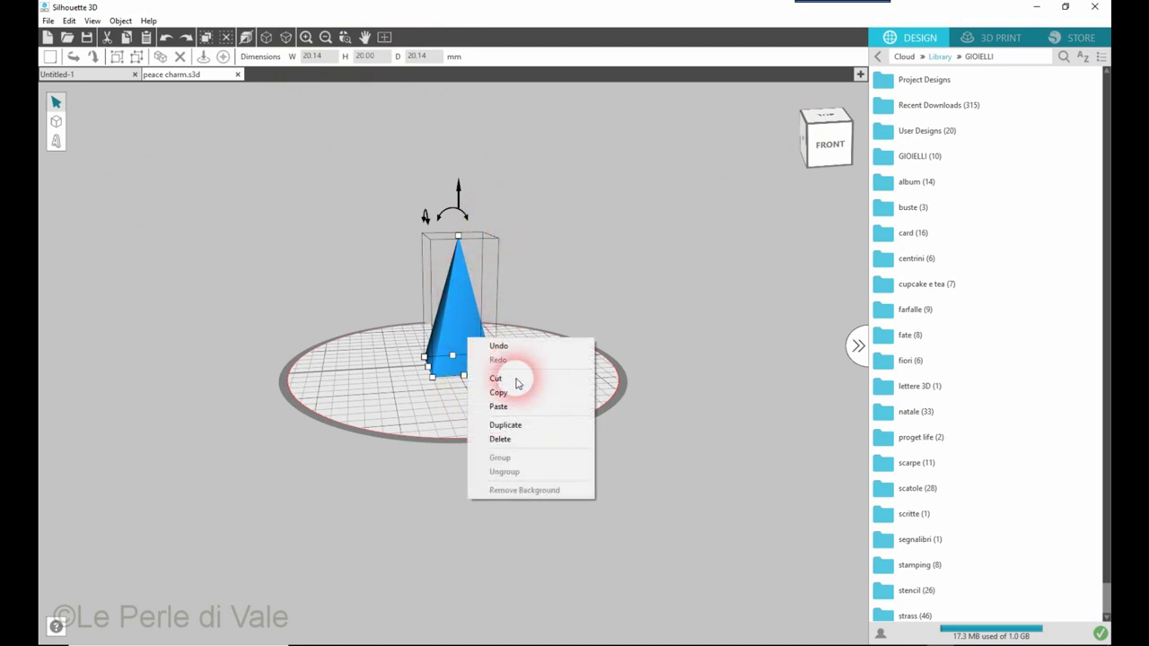
click(503, 439)
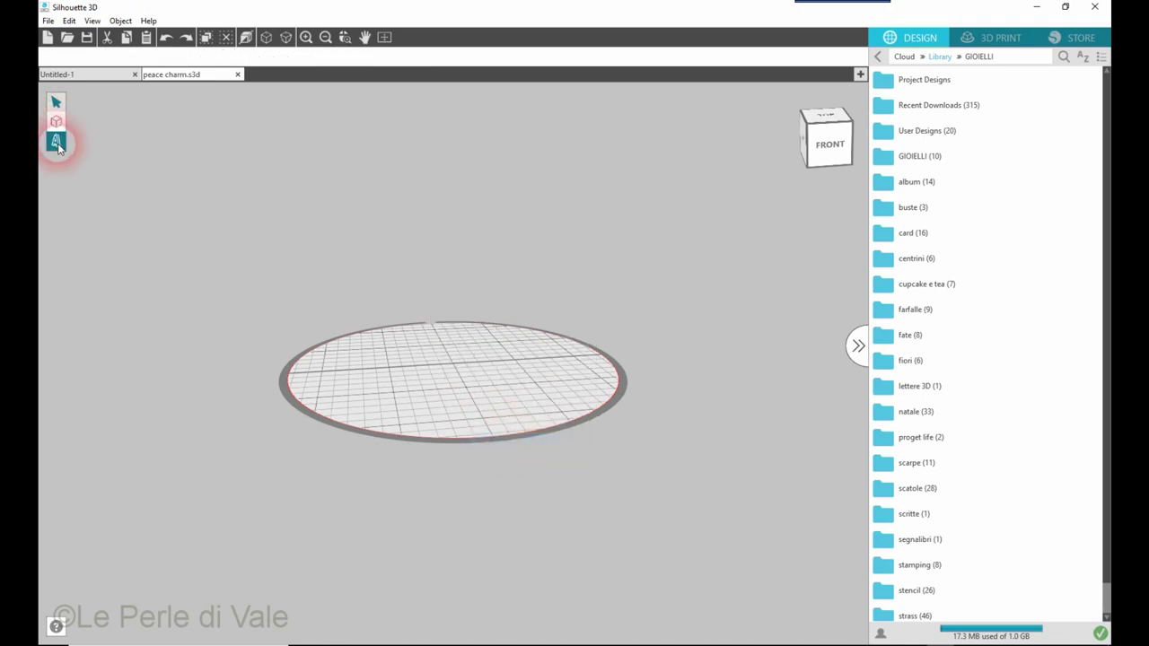
Step: Add a 3D text object reading "Ciao" to the build plate
click(57, 144)
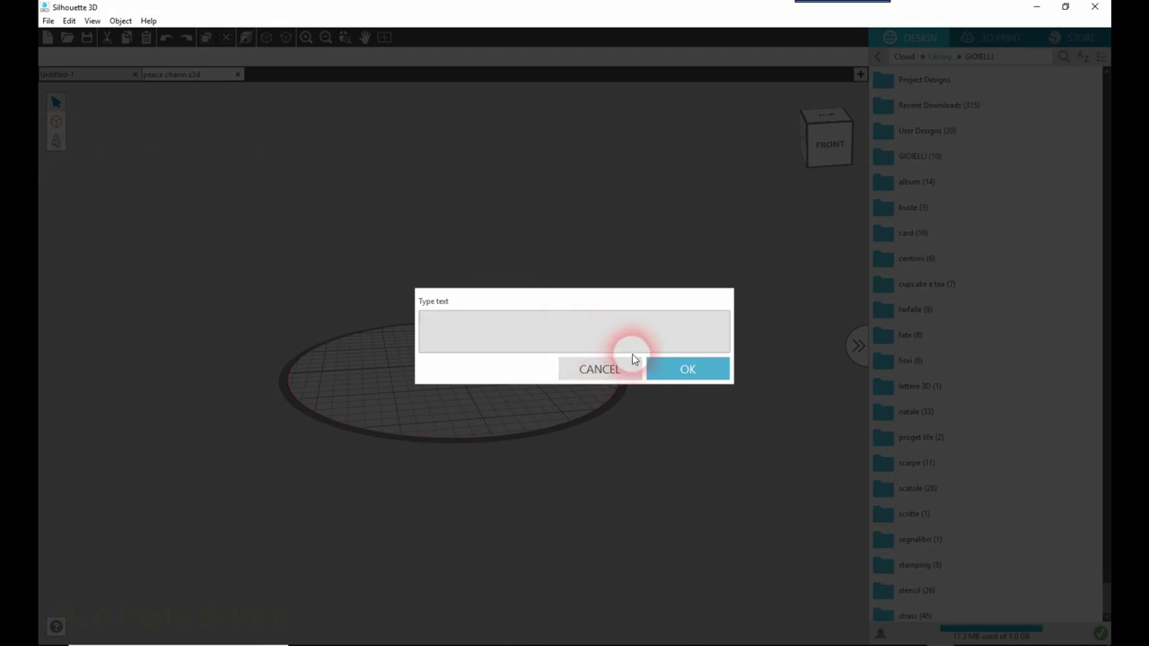
click(456, 320)
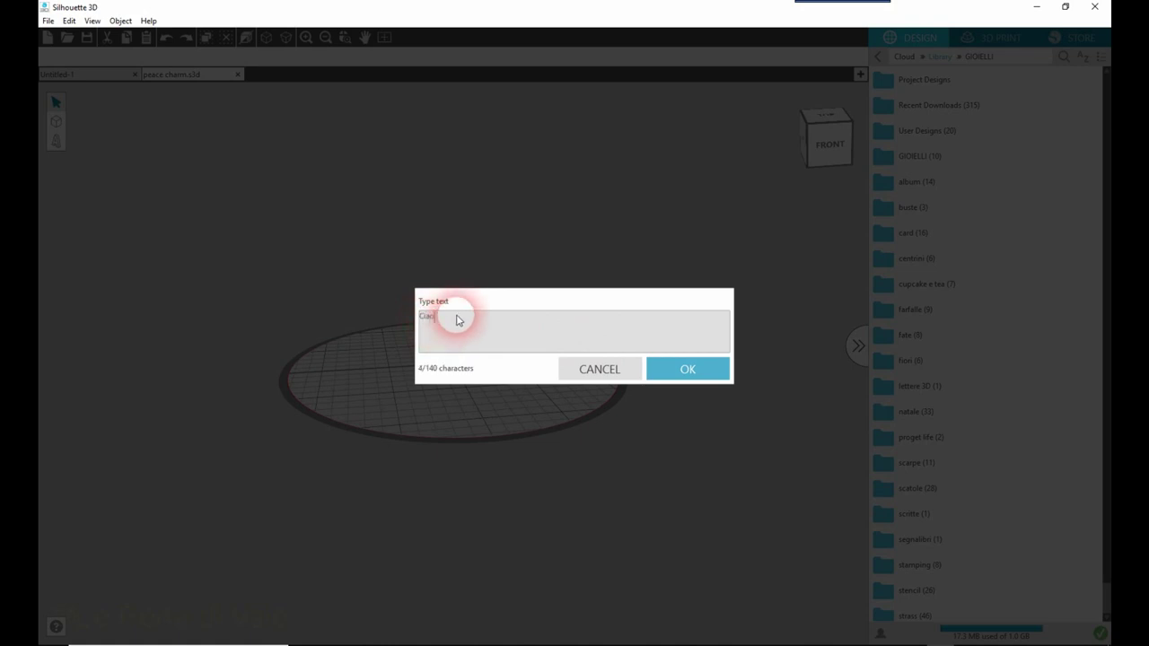
click(682, 386)
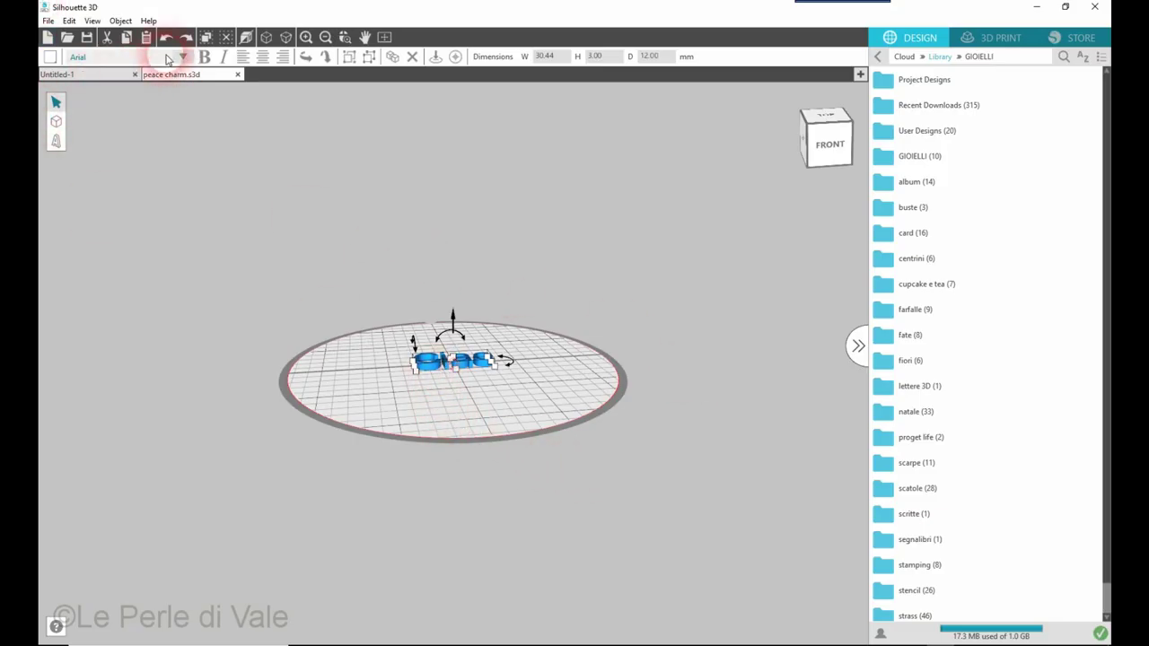
Step: Set the font of the "Ciao" text to Britannic Bold and check the lettering from above
click(182, 57)
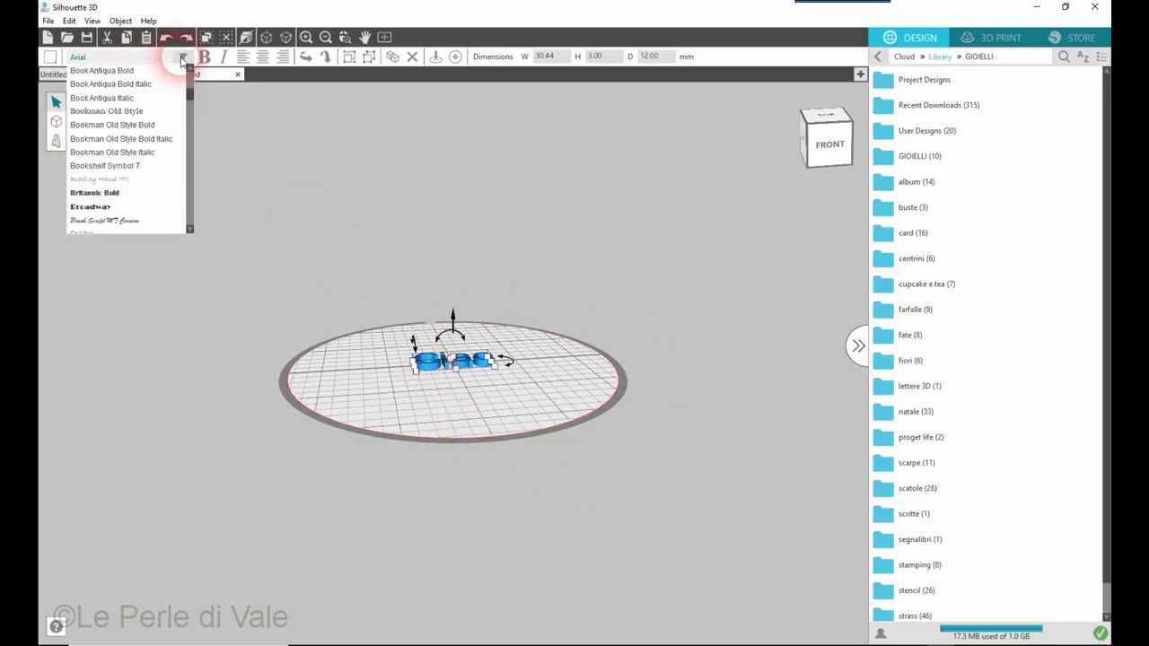
click(111, 193)
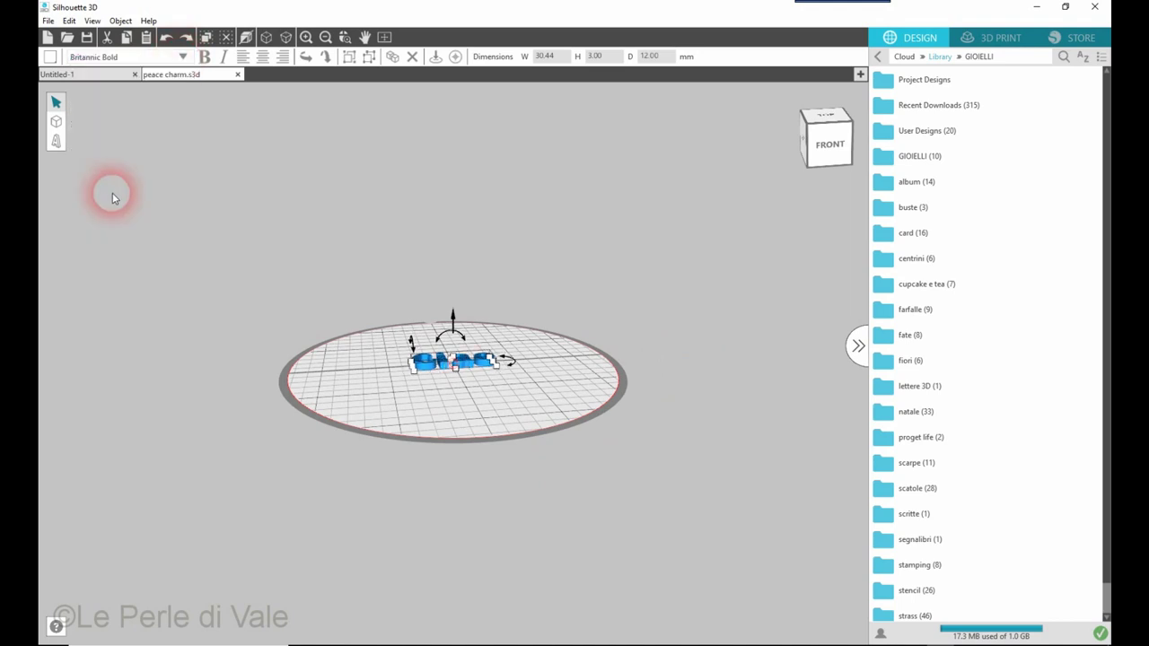
drag(820, 129, 820, 153)
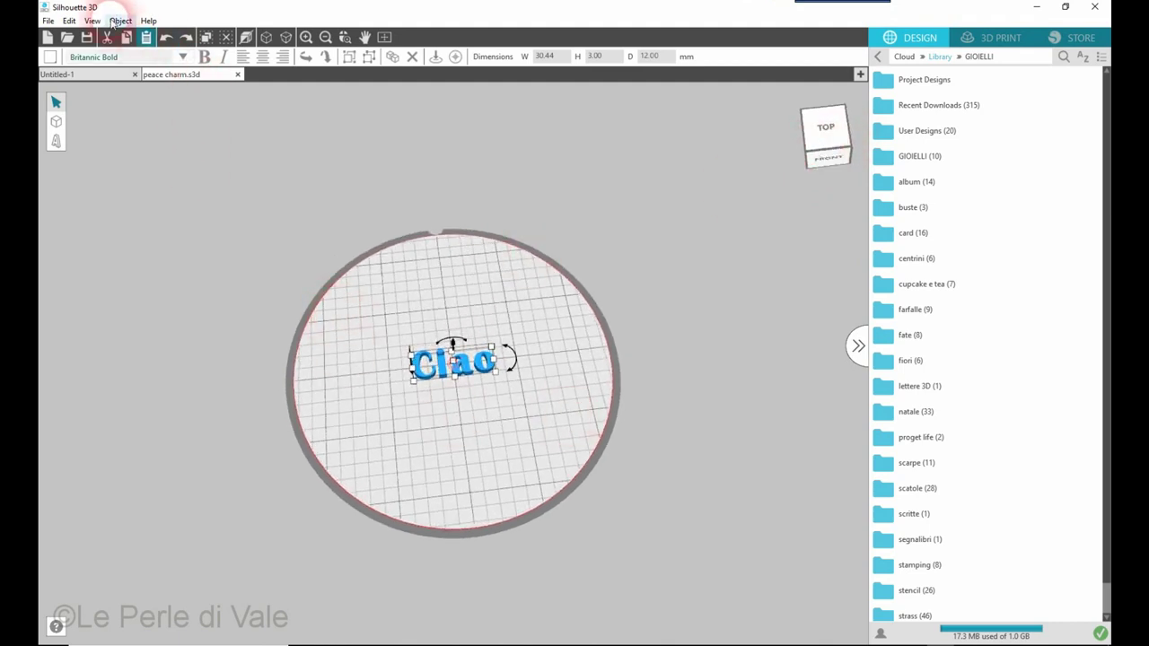
Step: Try the "Ciao" text in the Broadway font and in Cambria Bold
click(181, 58)
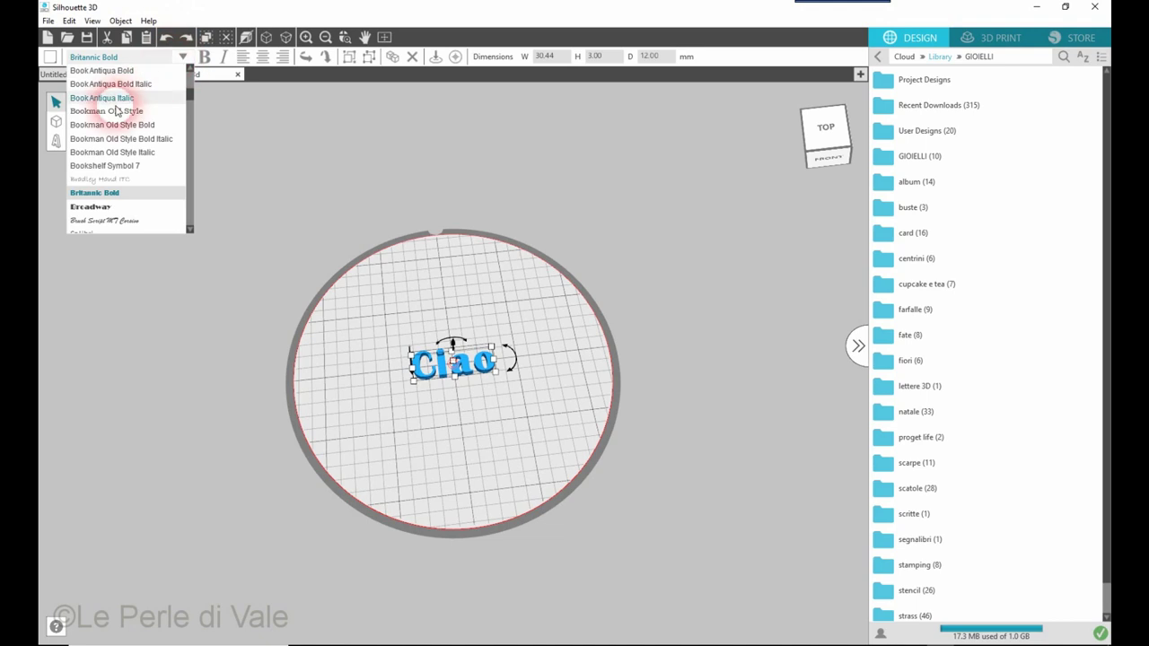
click(87, 210)
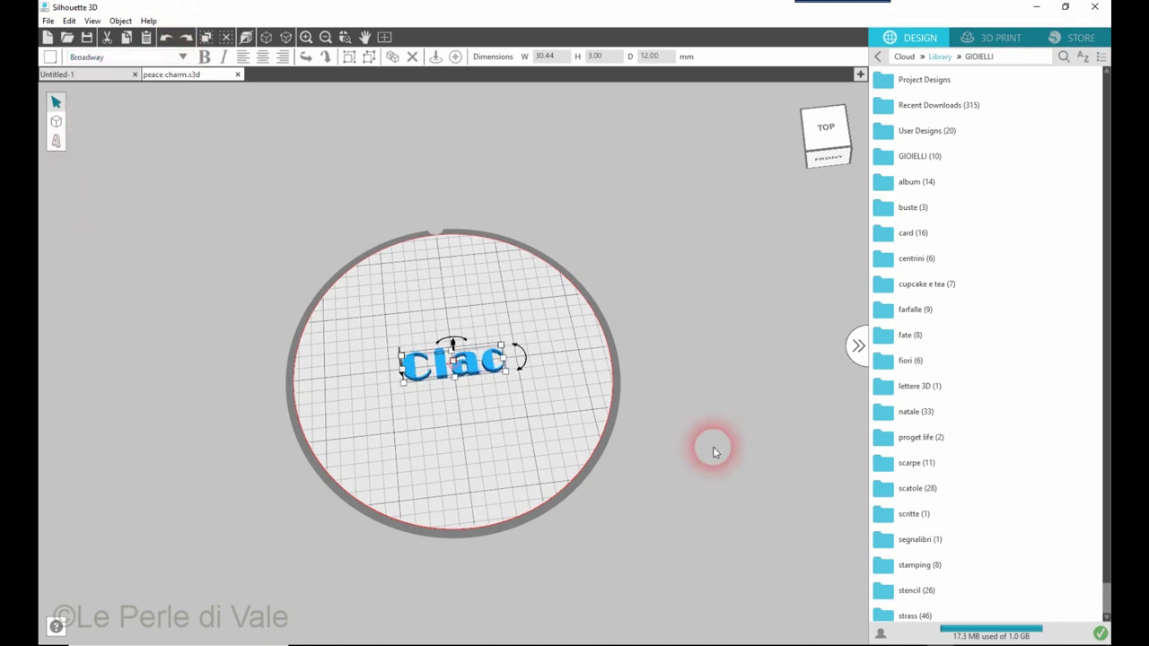
click(130, 56)
scroll(120, 193, down, 4)
scroll(120, 191, down, 4)
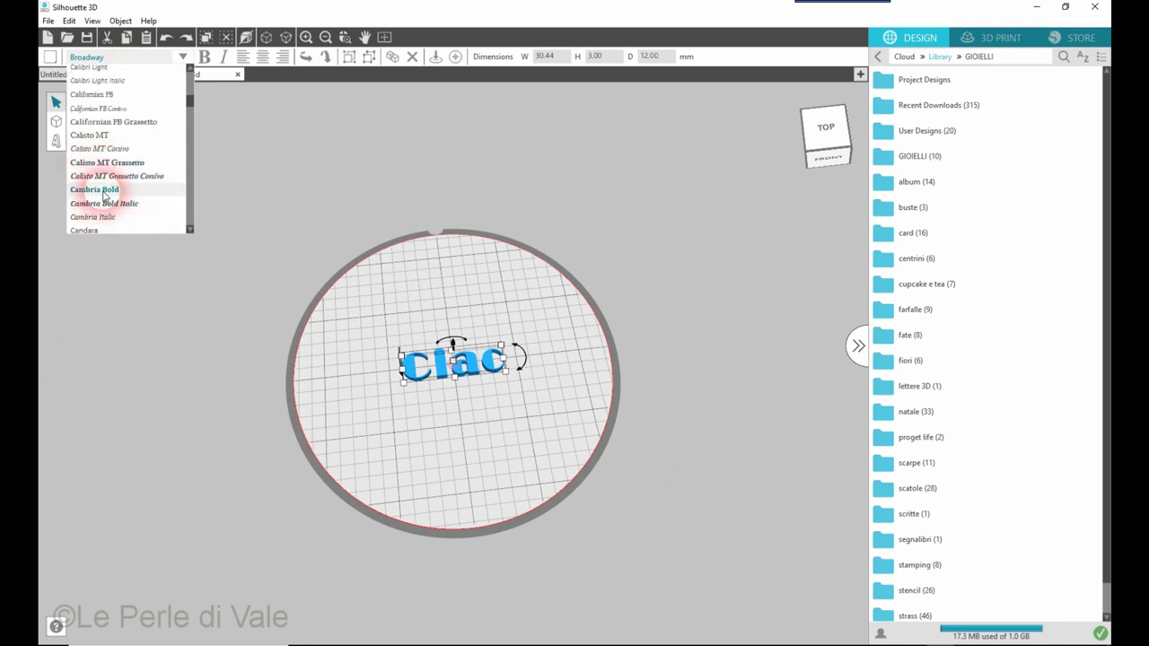
click(102, 191)
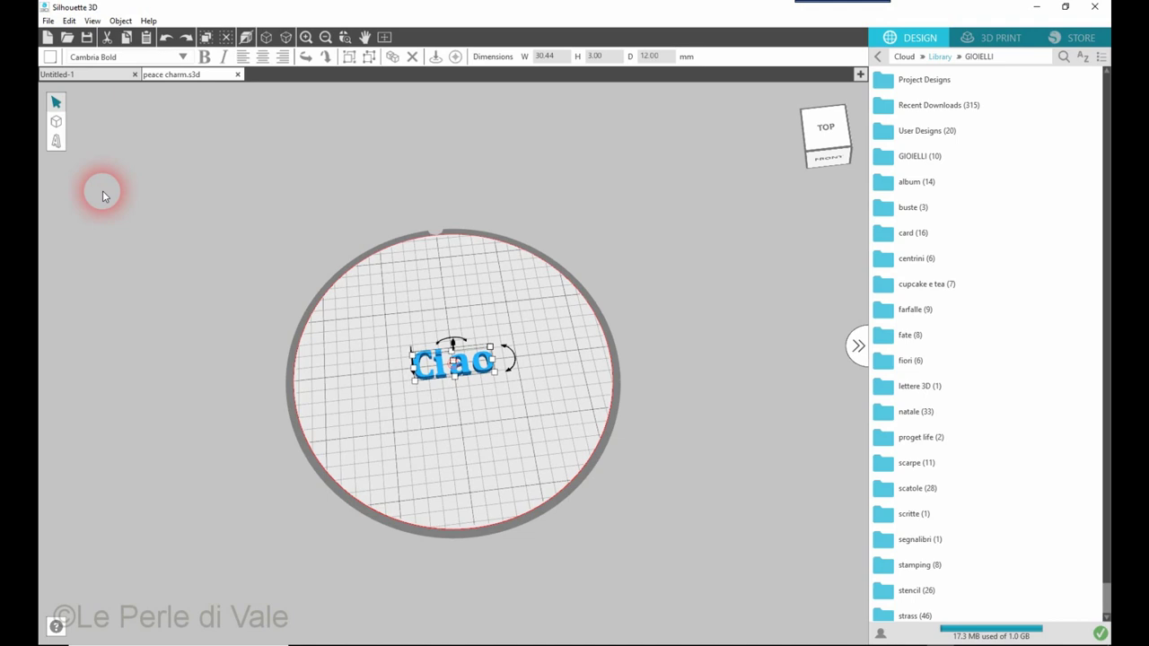
Step: Reselect the "Ciao" text and bring up its X, Y and Z rotation values
click(561, 459)
click(455, 361)
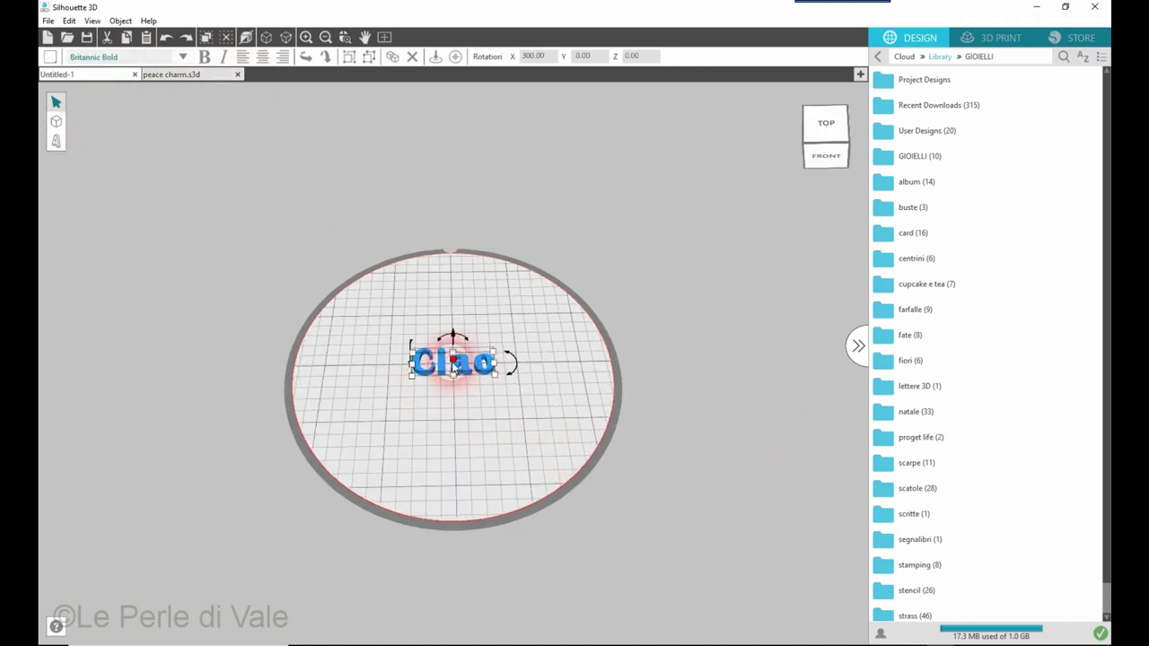
click(834, 132)
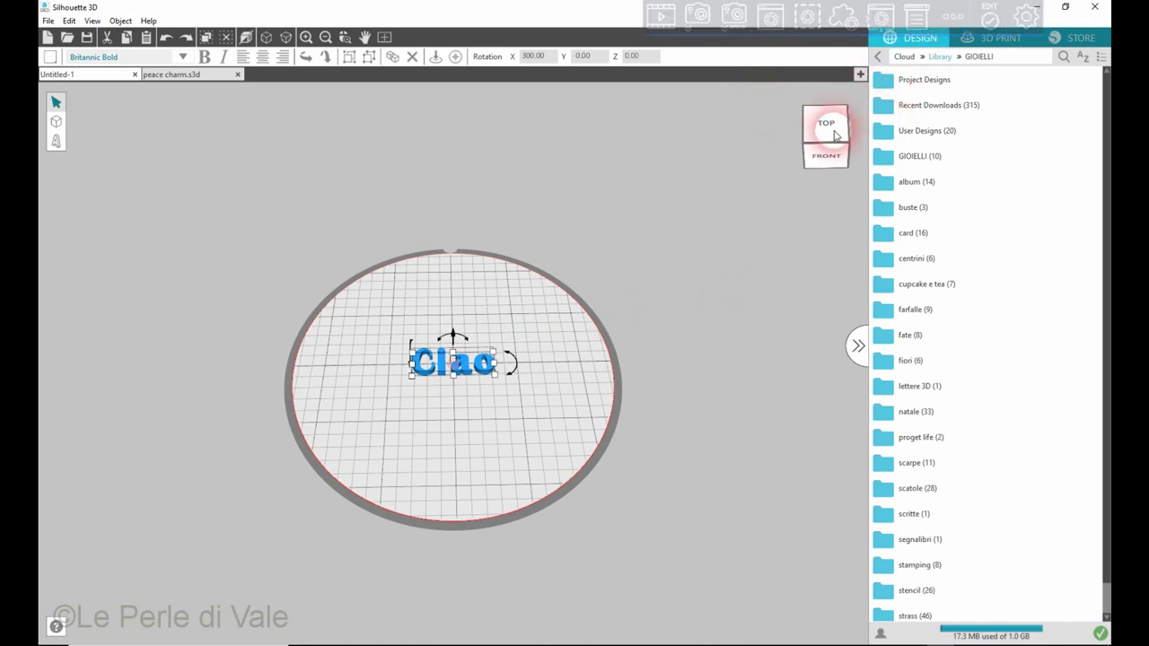
Step: Stretch the "Ciao" text upward to a height of about 7.8 mm
click(826, 154)
click(410, 341)
click(440, 357)
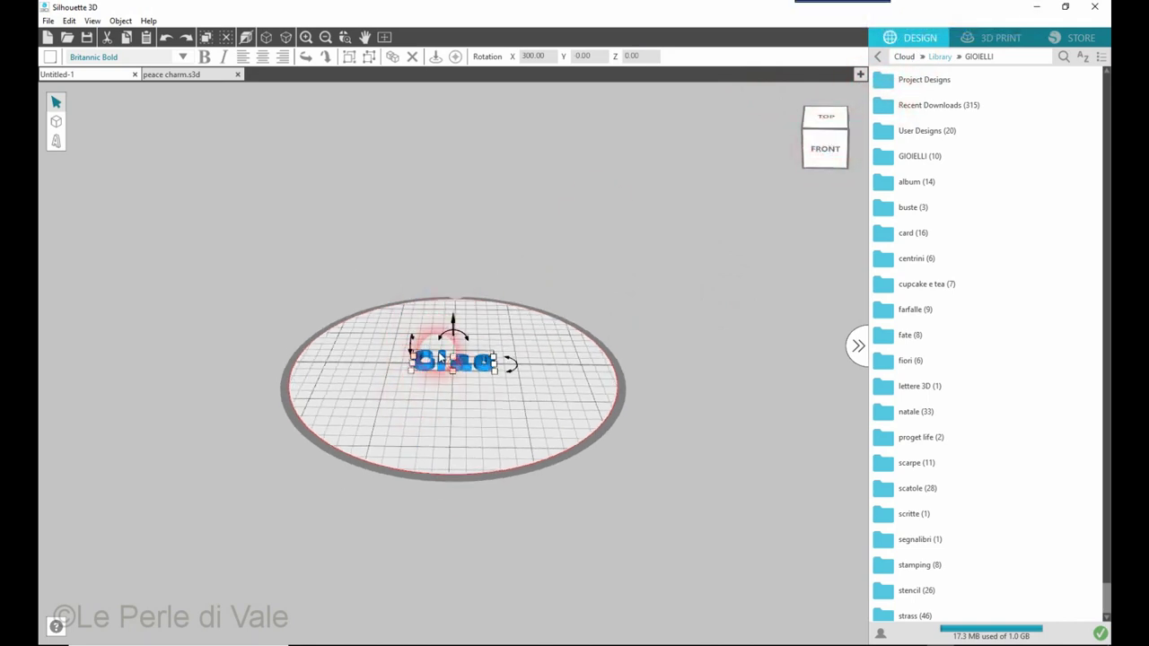
click(454, 352)
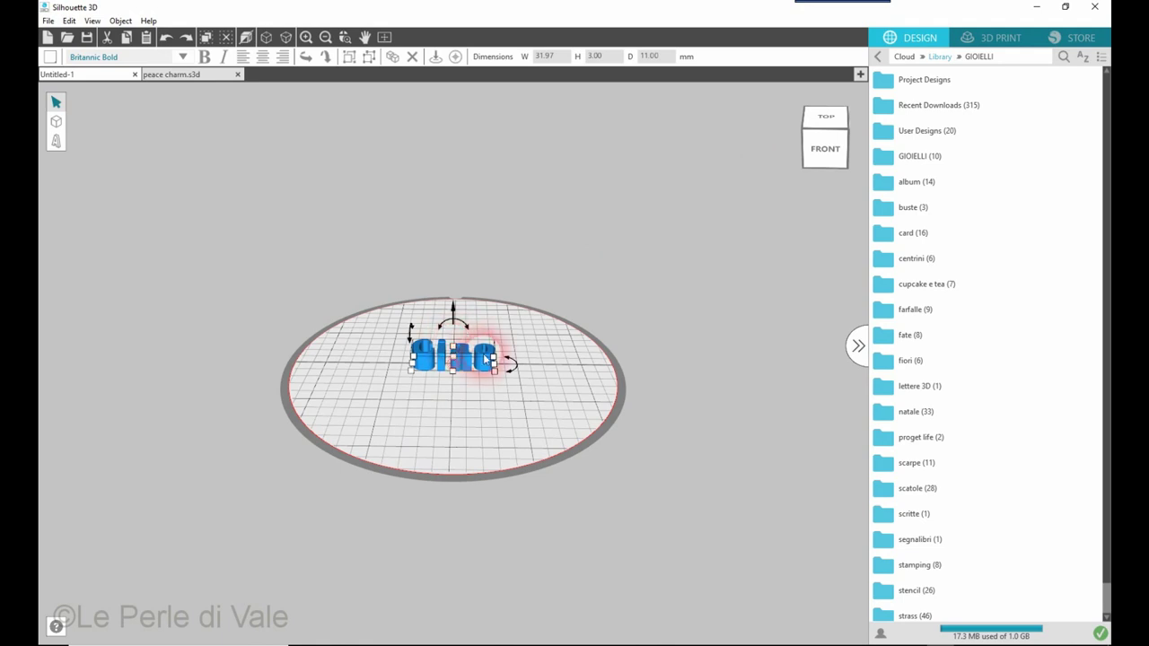
click(517, 367)
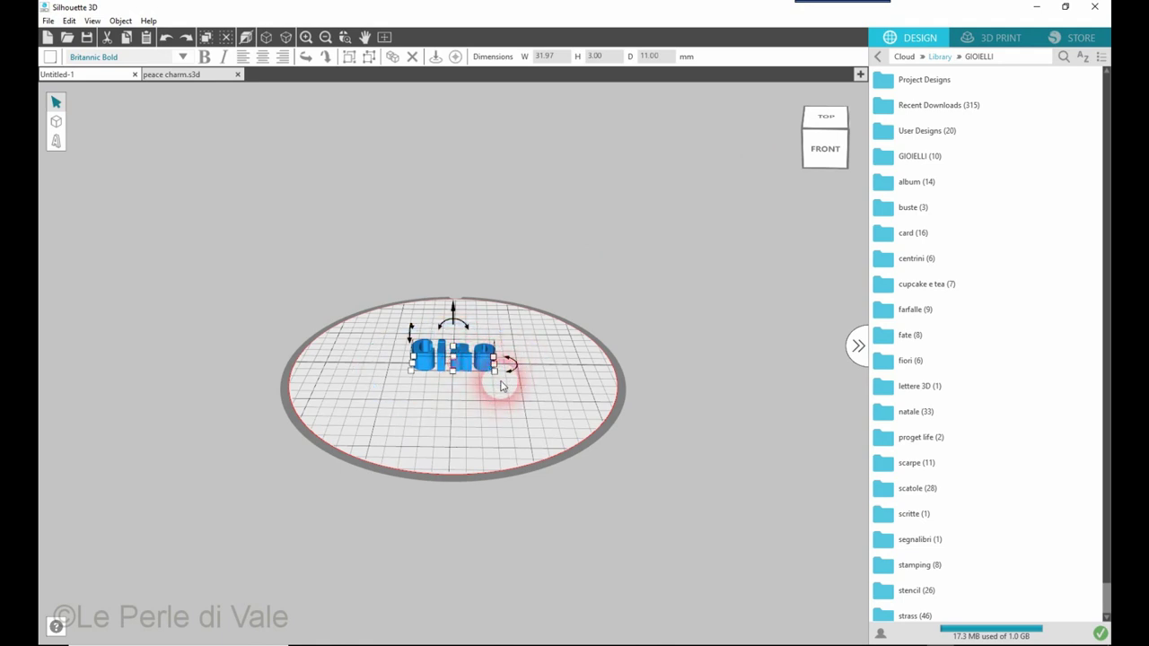
Step: Enlarge the "Ciao" text to about 60.9 mm wide and 20.9 mm deep, keeping it centred on the build plate
drag(779, 125, 810, 164)
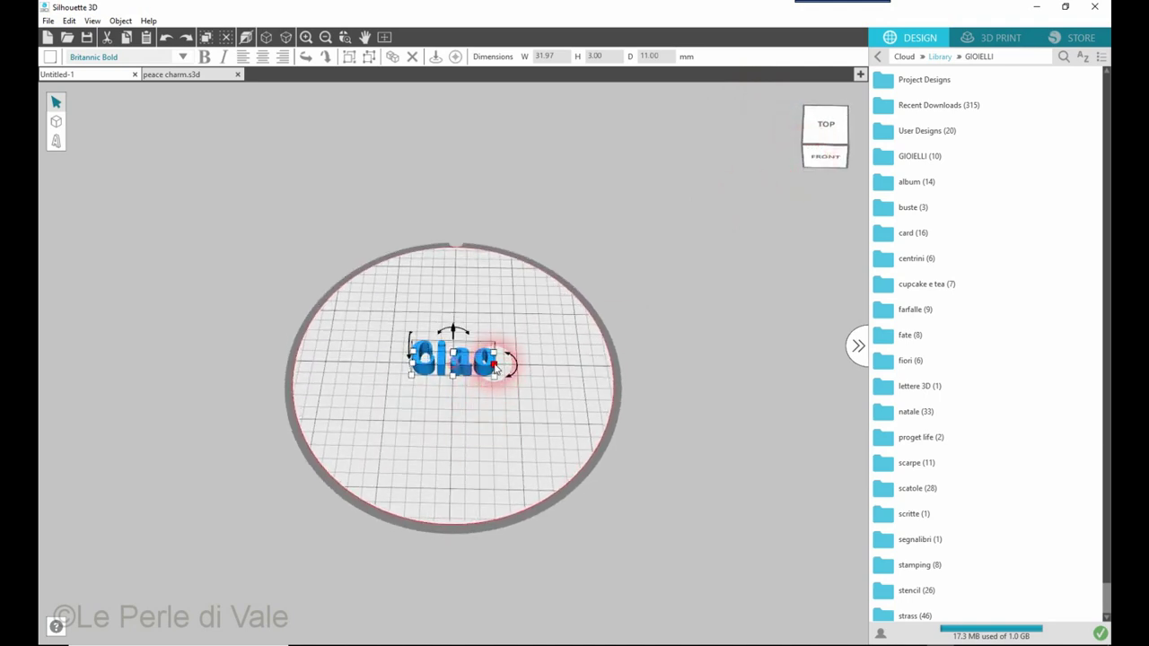
drag(496, 369, 569, 370)
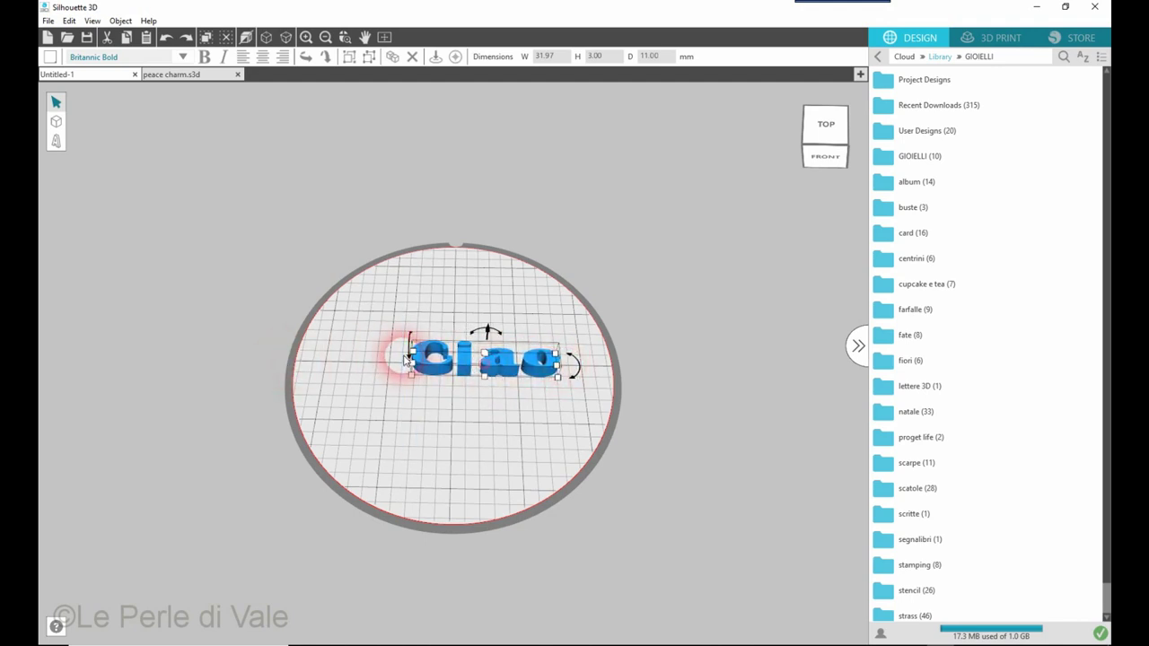
drag(451, 379, 413, 377)
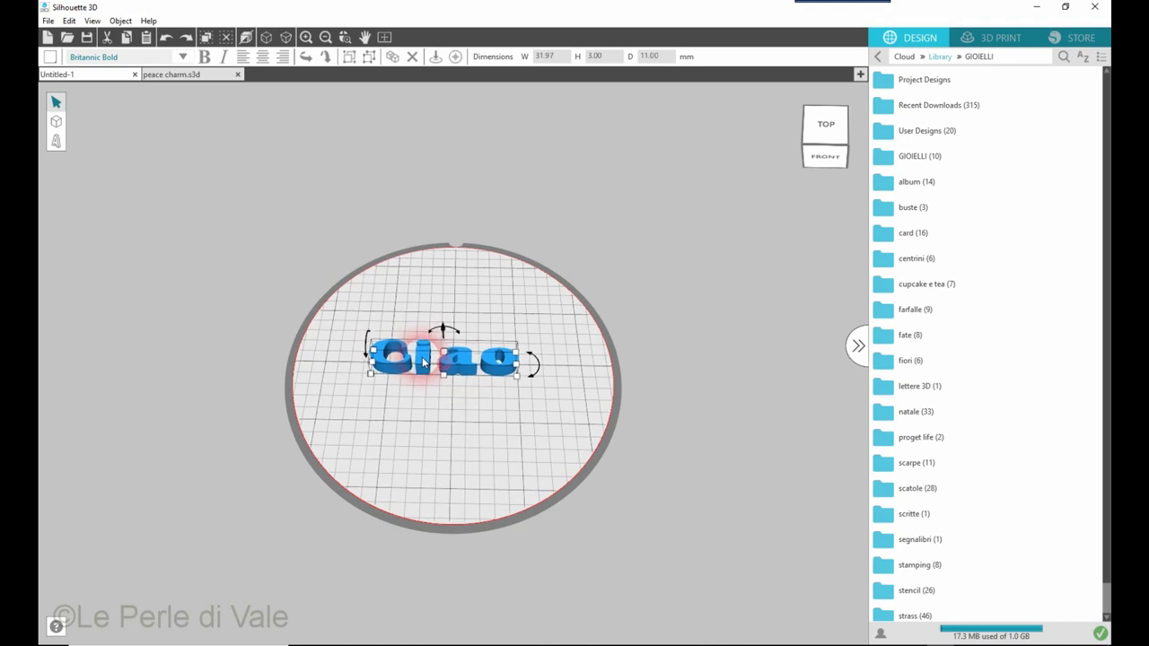
drag(522, 369, 535, 365)
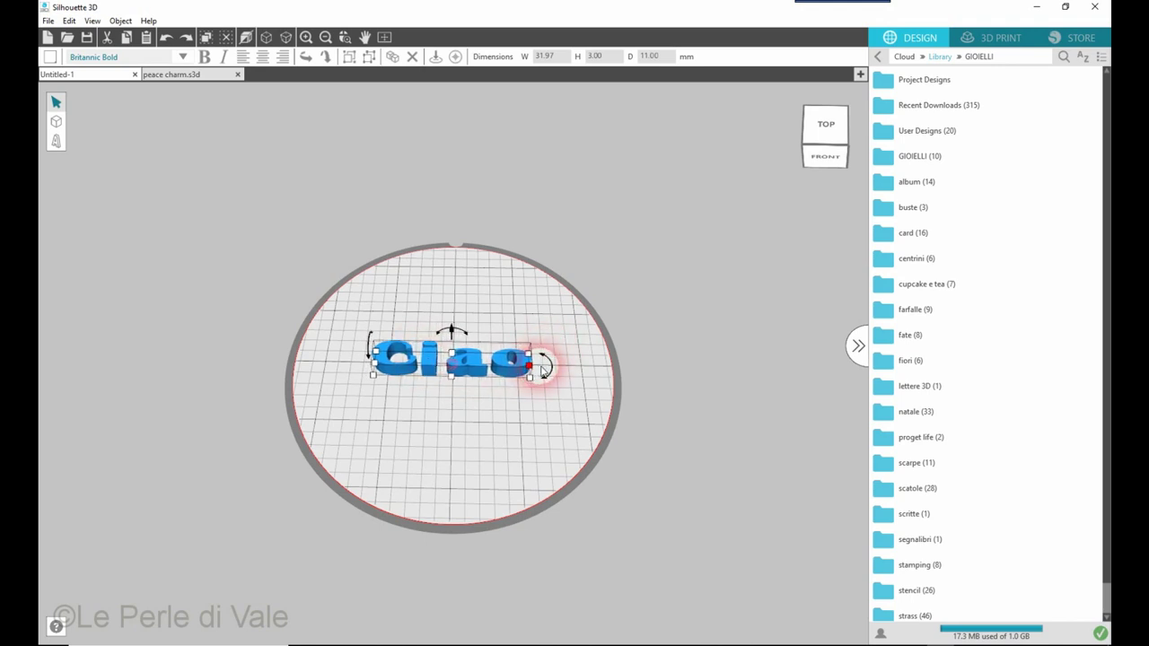
drag(451, 378, 442, 408)
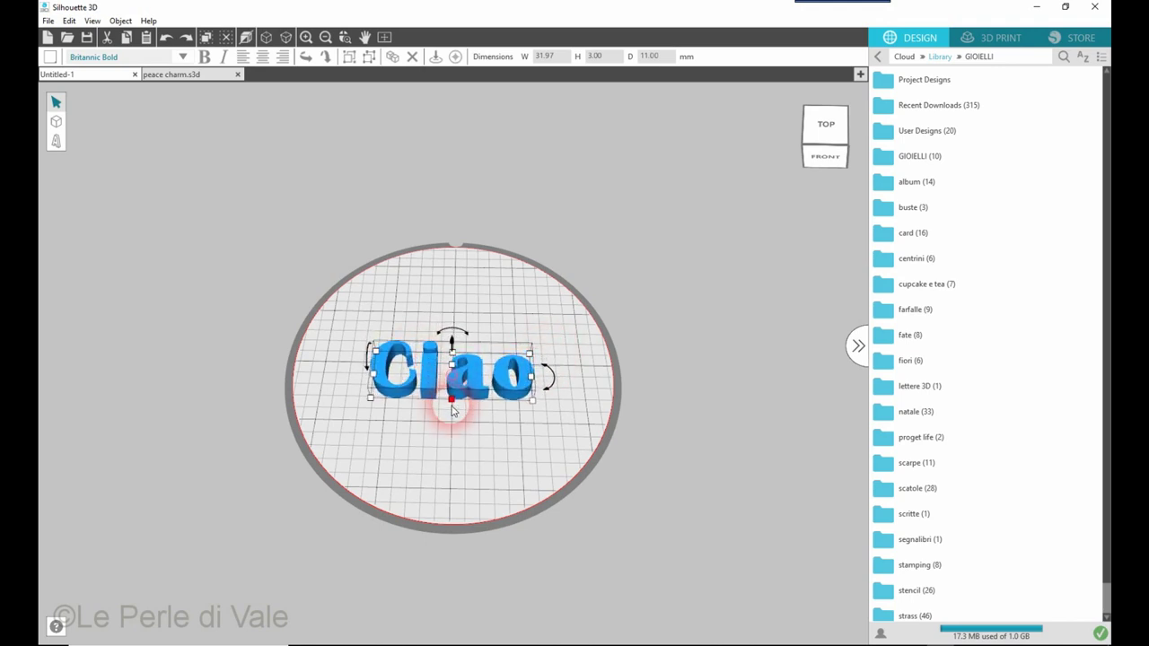
click(529, 414)
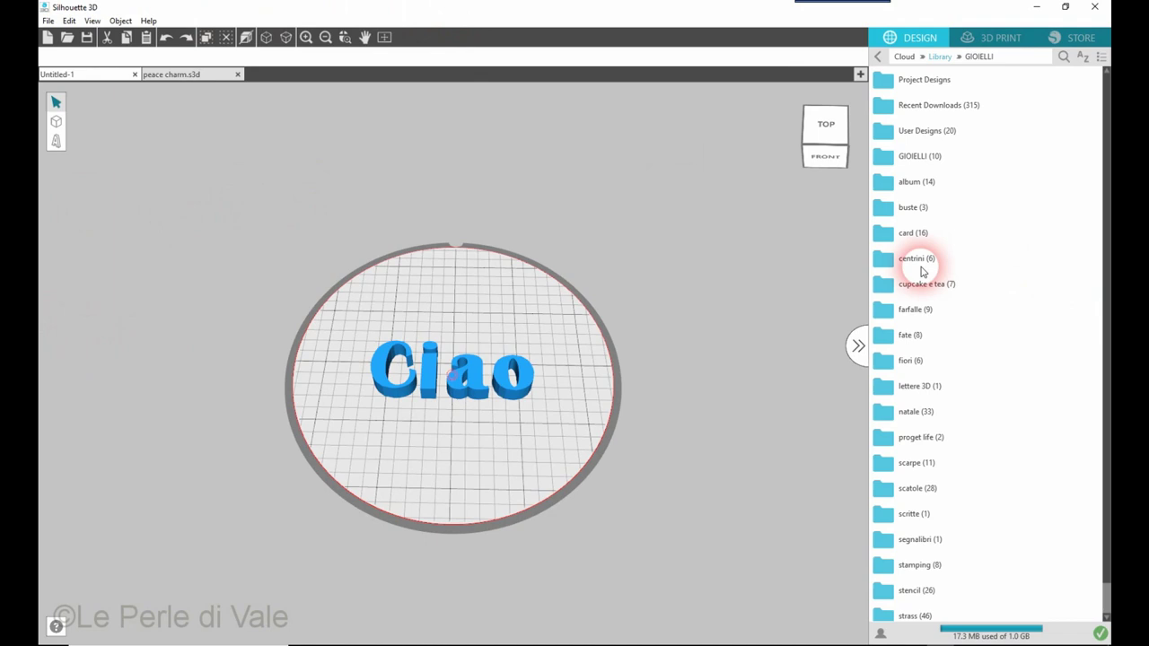
Step: Check the enlarged "Ciao" text from the front and above, and delete it from the build plate
click(815, 148)
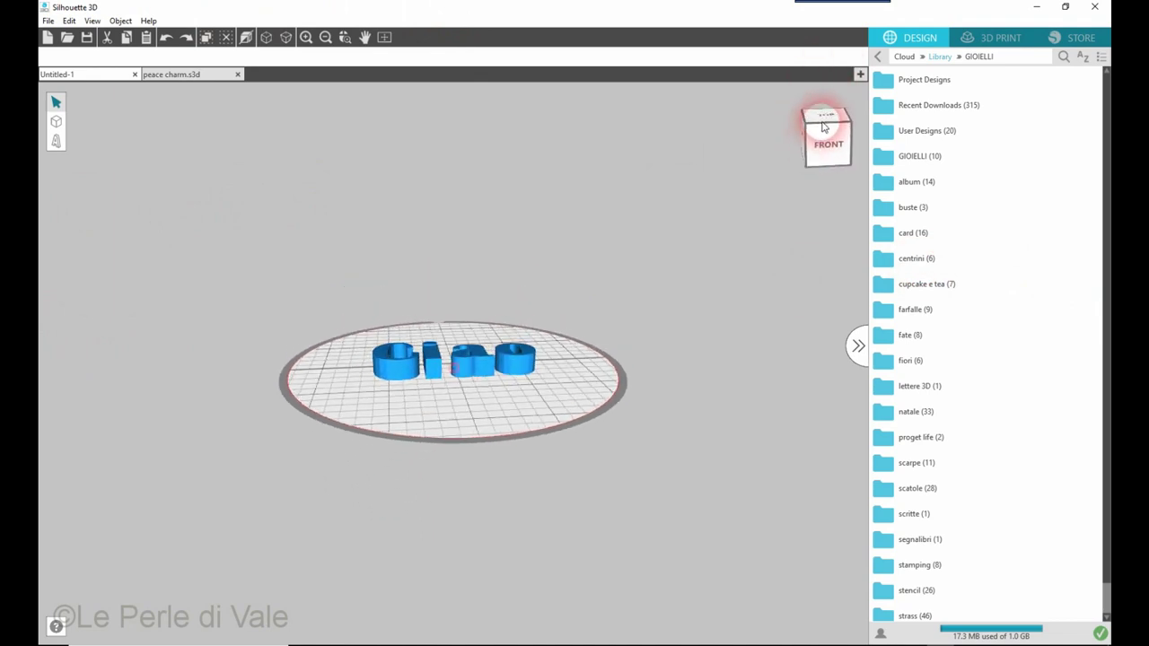
click(817, 132)
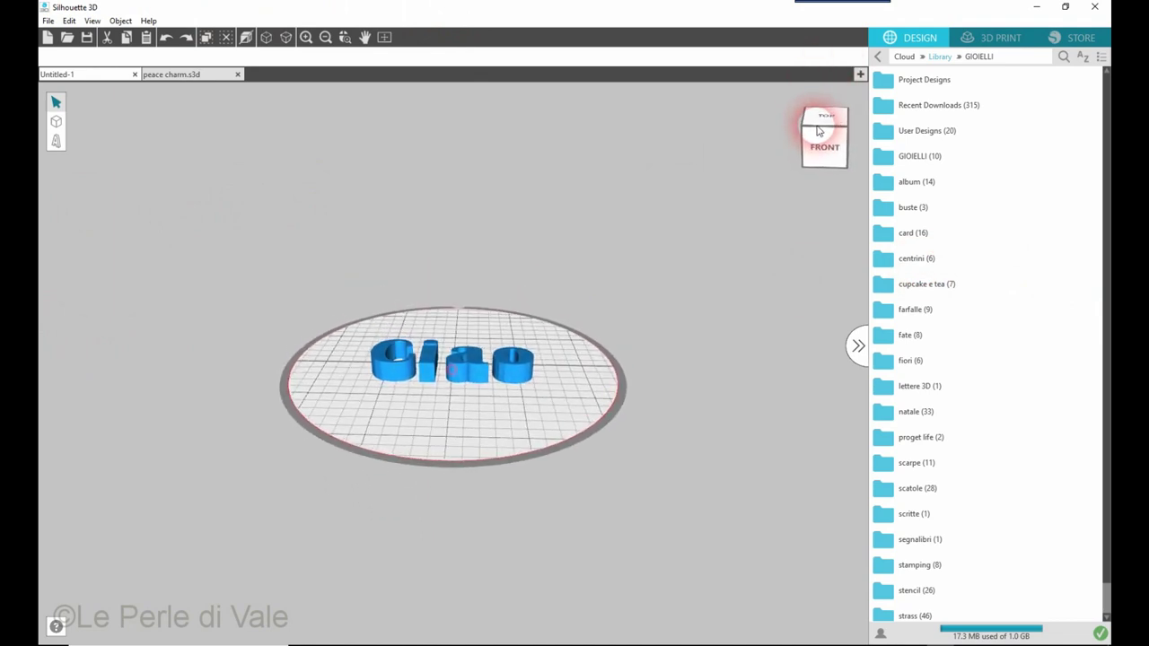
mouse_move(815, 128)
mouse_down()
mouse_move(824, 166)
mouse_move(815, 134)
mouse_move(849, 125)
mouse_move(826, 104)
mouse_move(843, 111)
mouse_move(787, 108)
mouse_move(785, 134)
mouse_move(820, 121)
mouse_move(802, 104)
mouse_move(808, 134)
mouse_up()
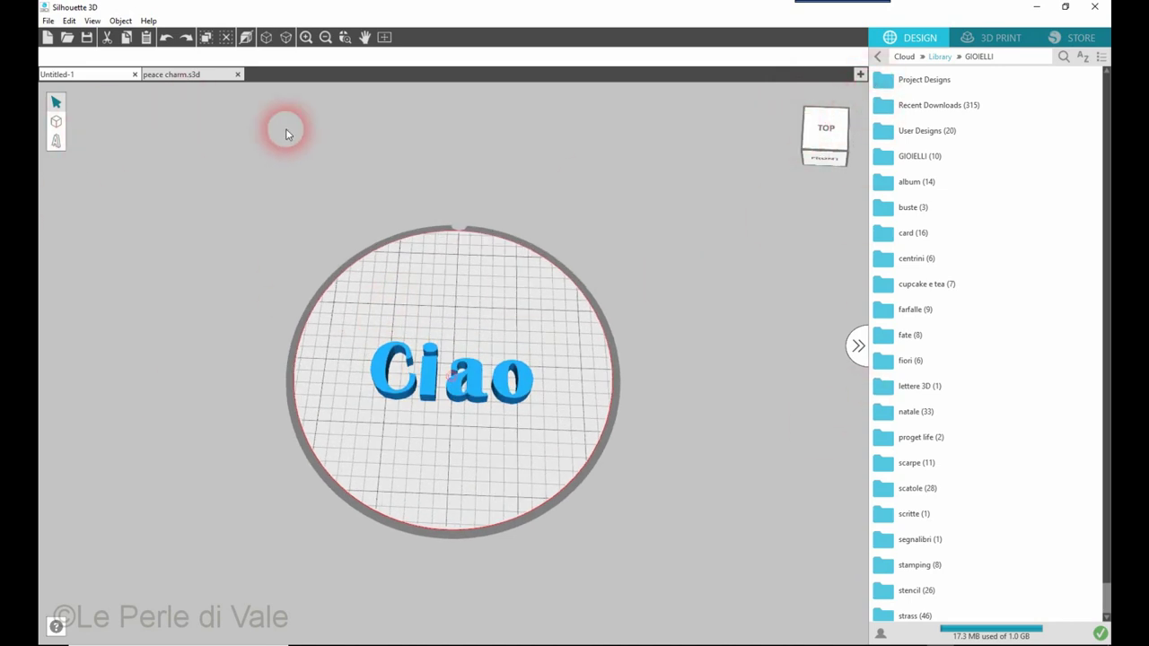
click(508, 388)
right_click(509, 395)
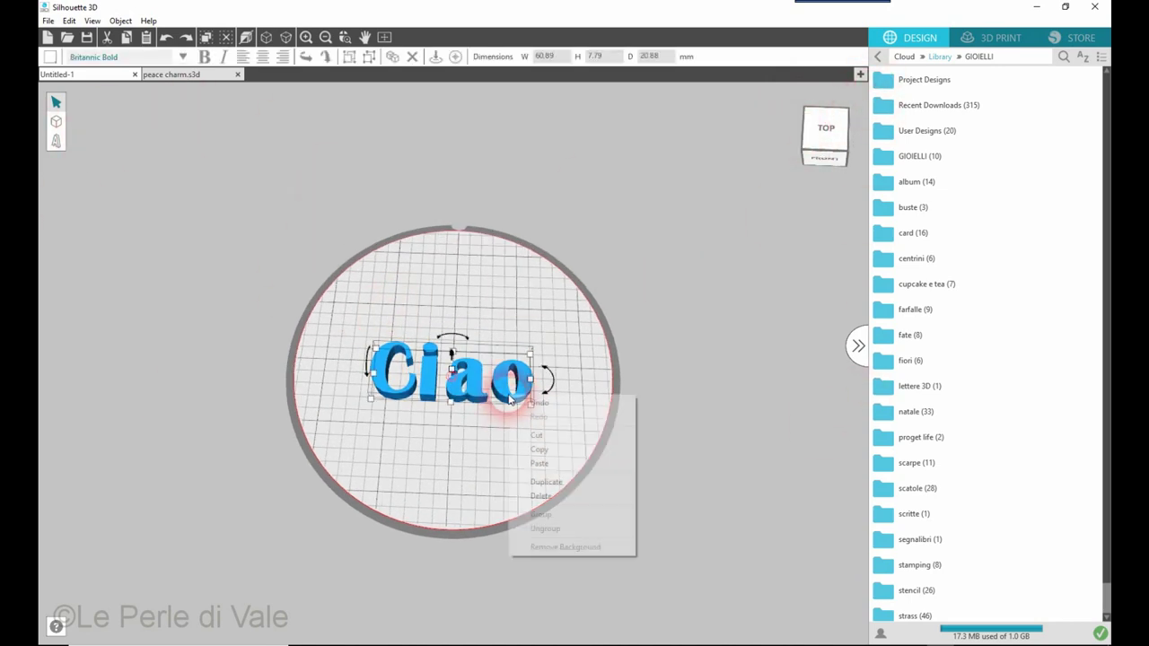
click(546, 496)
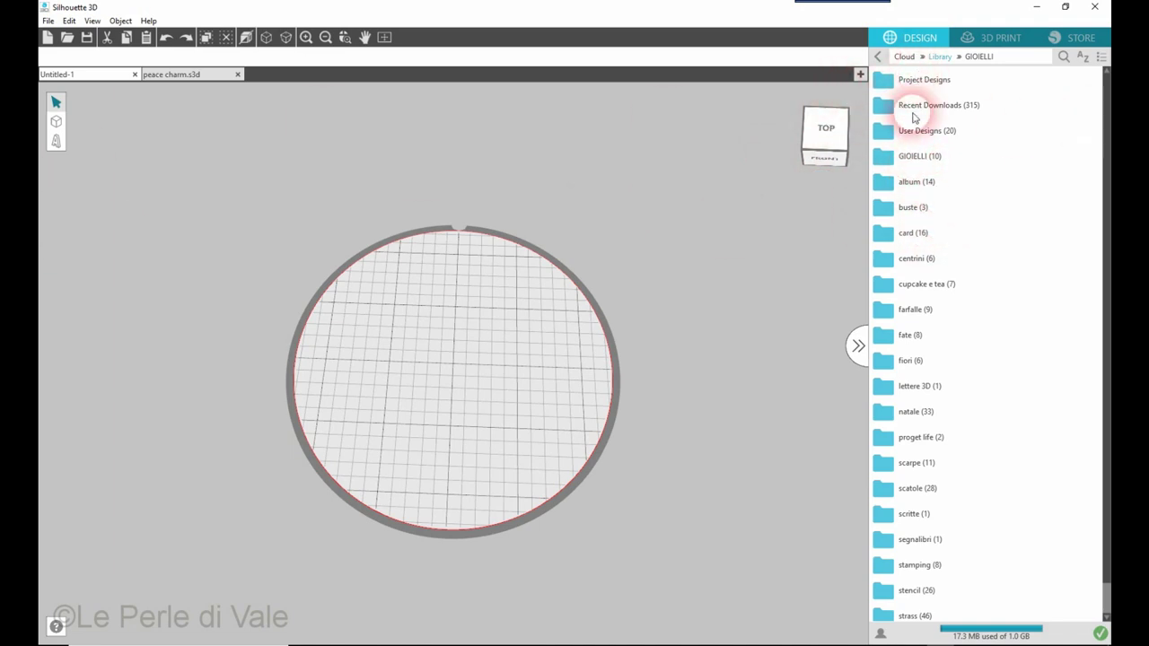
Step: Import the peace charm from the GIOIELLI library folder as a Jewellery Box and move its lid off the base, beside the build plate
click(916, 160)
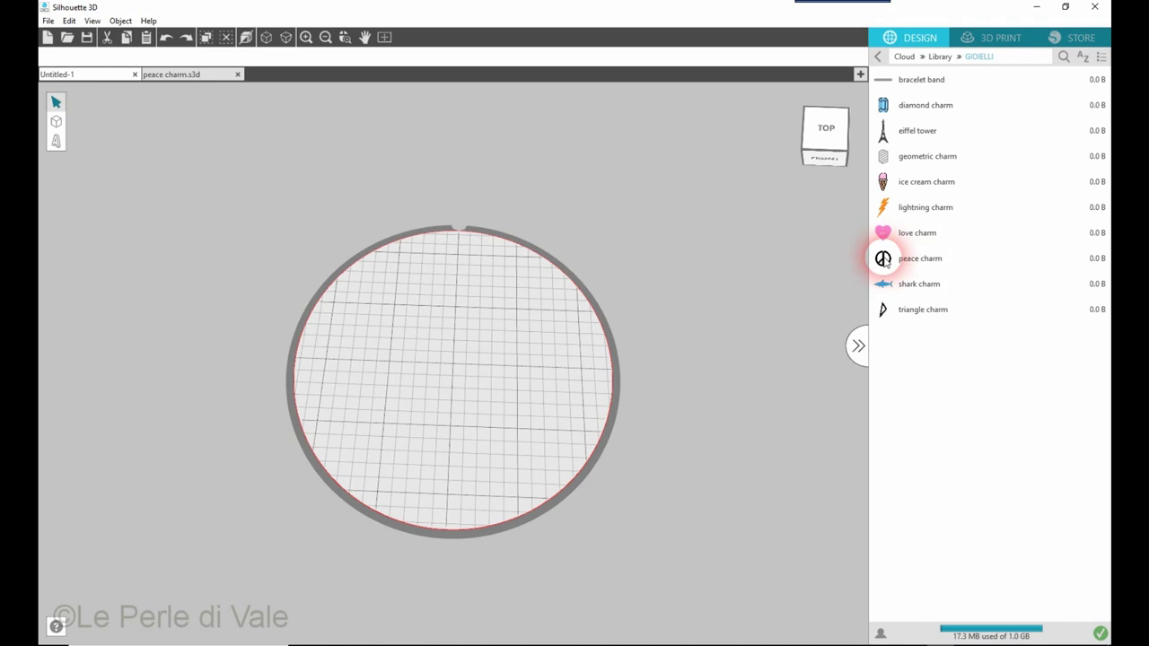
double_click(885, 262)
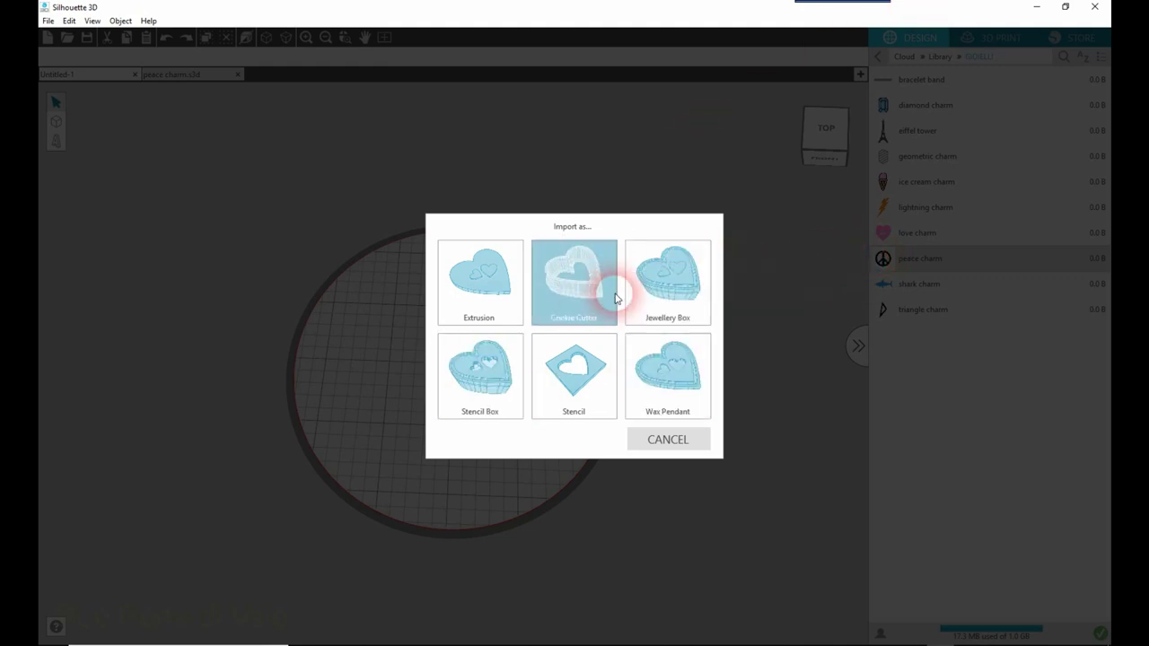
click(665, 287)
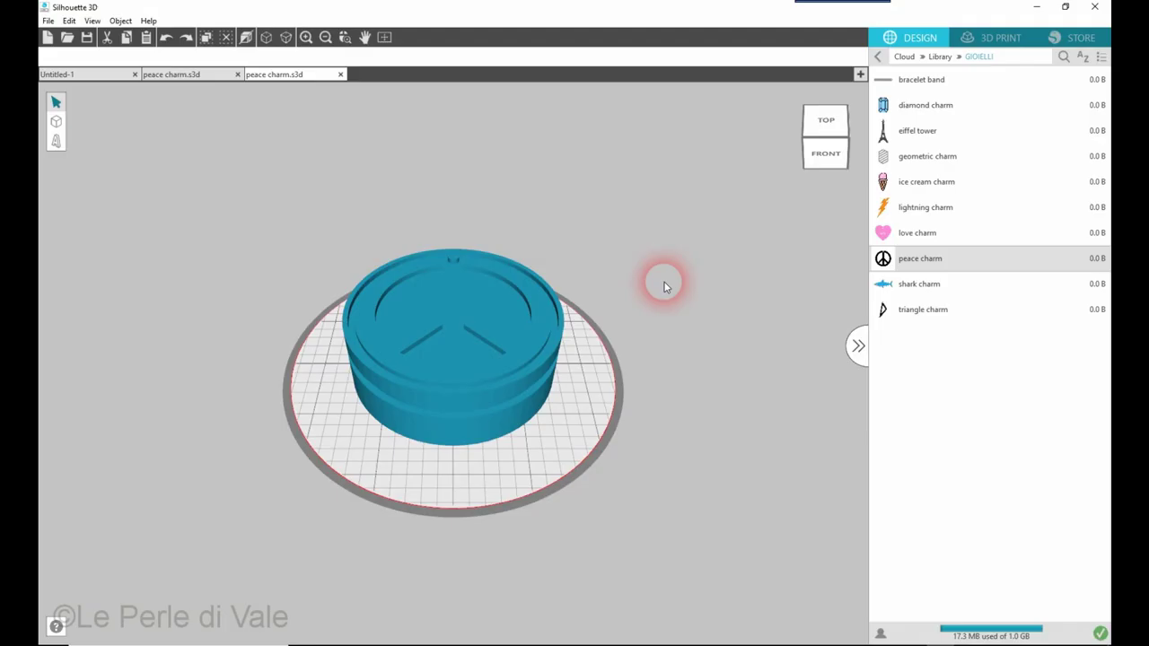
click(481, 357)
drag(451, 357, 718, 284)
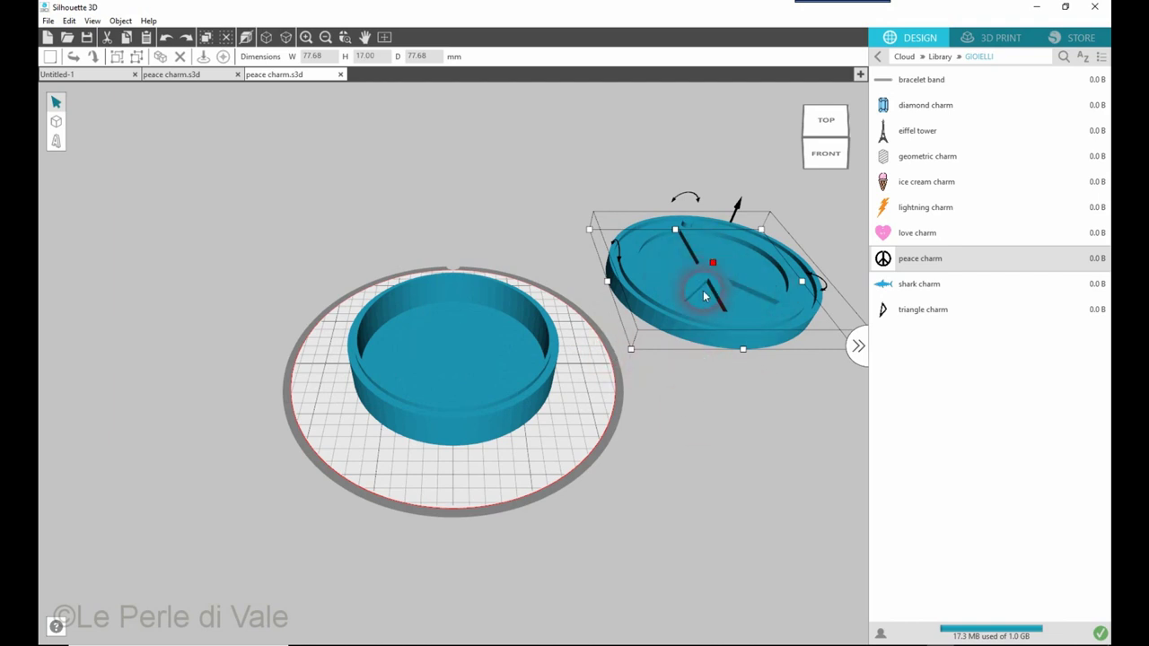
Step: Stretch the jewellery box base upward to a height of about 19.2 mm
click(418, 418)
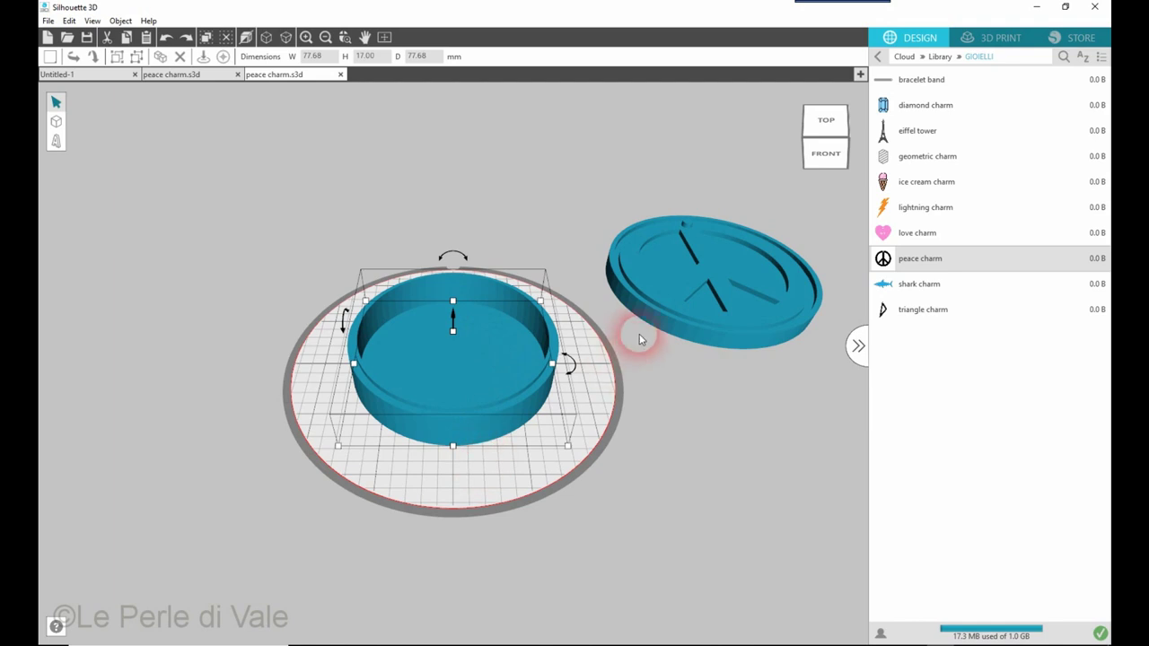
click(825, 151)
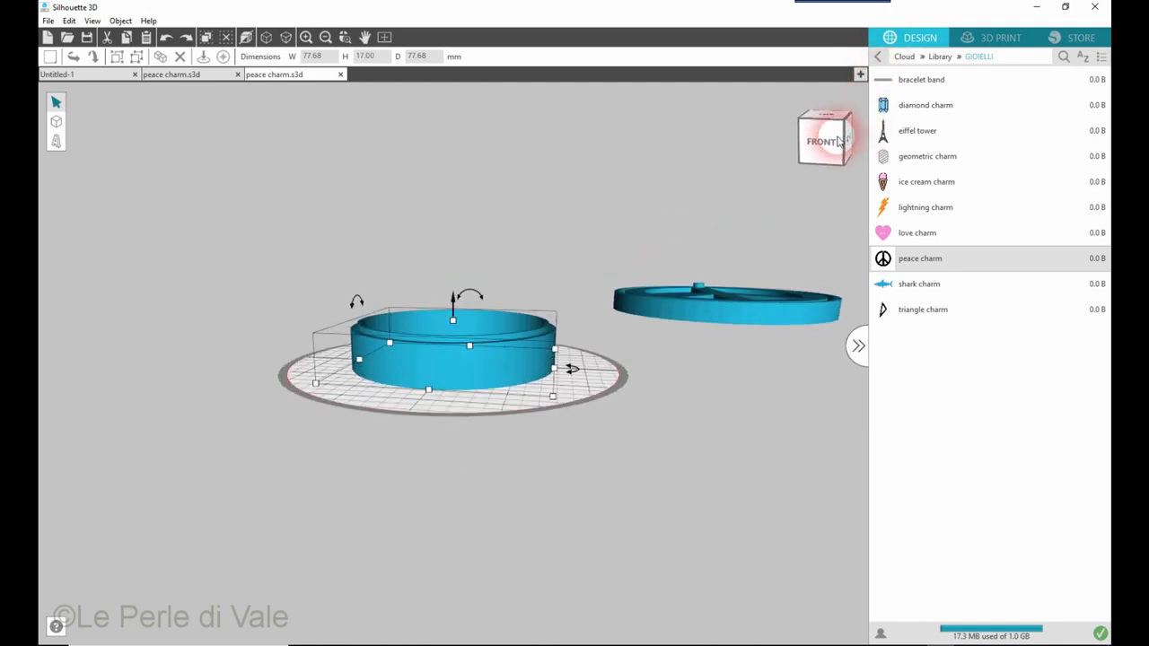
drag(844, 128, 844, 141)
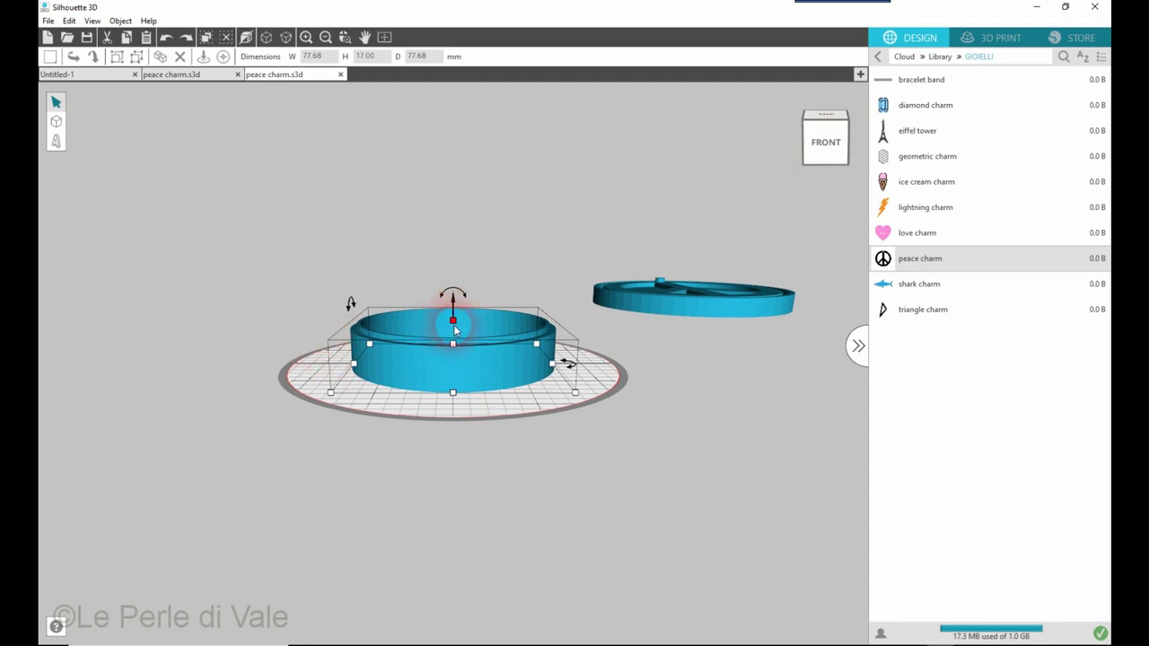
drag(454, 328, 454, 303)
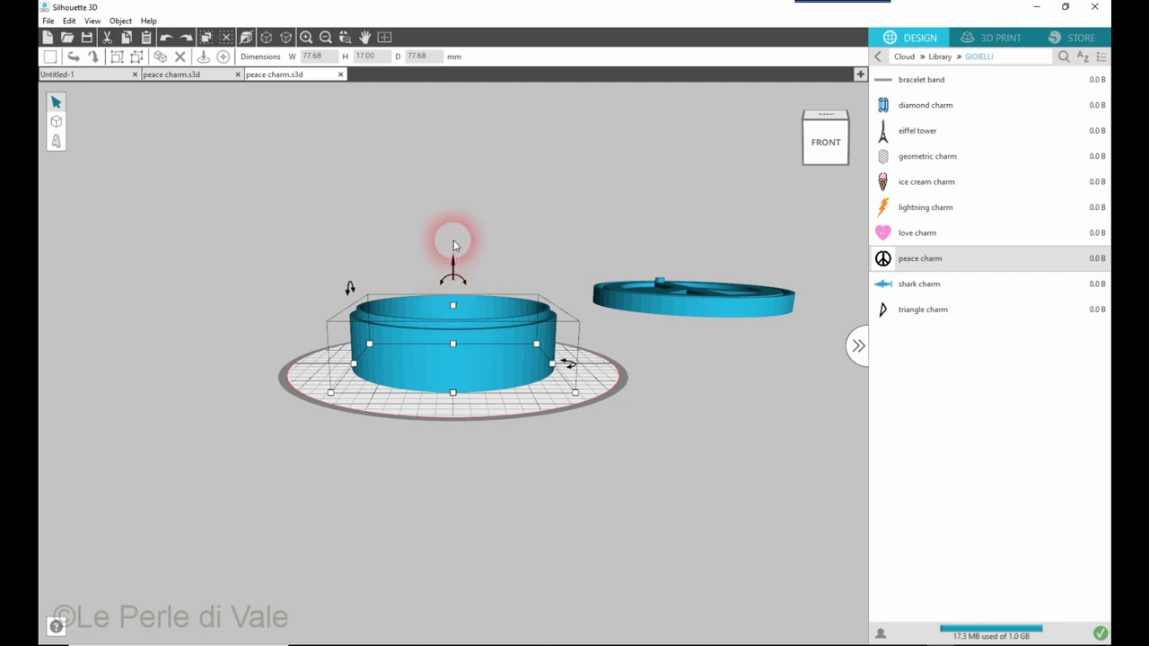
drag(455, 308, 453, 332)
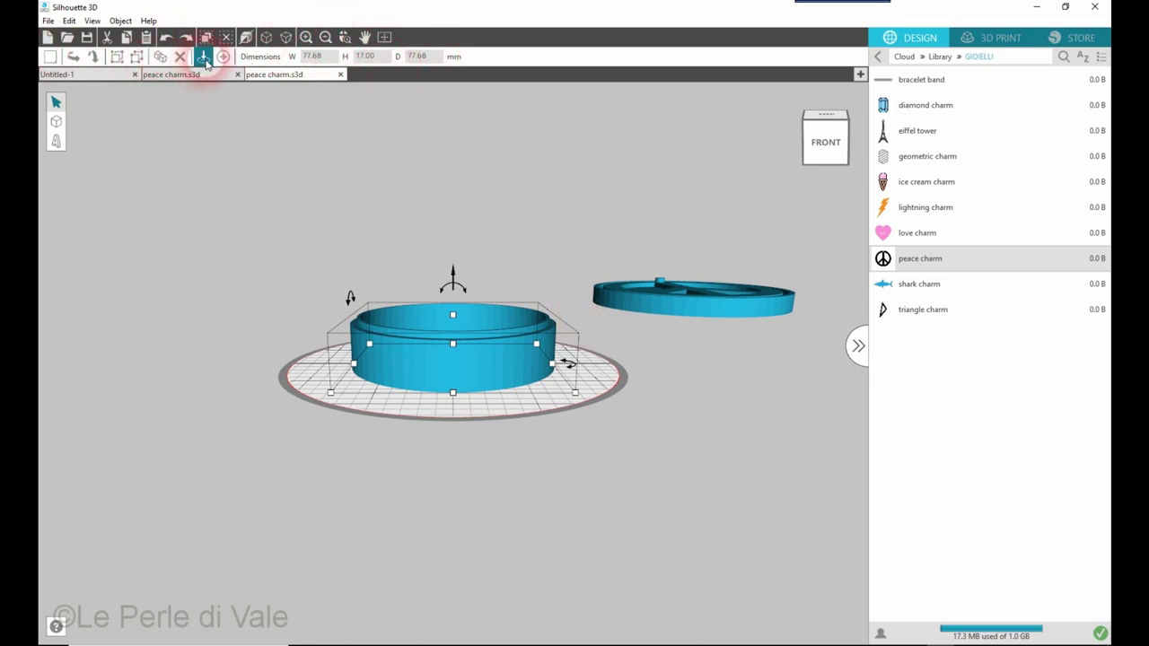
Step: Duplicate the jewellery box base and delete the copy
click(160, 57)
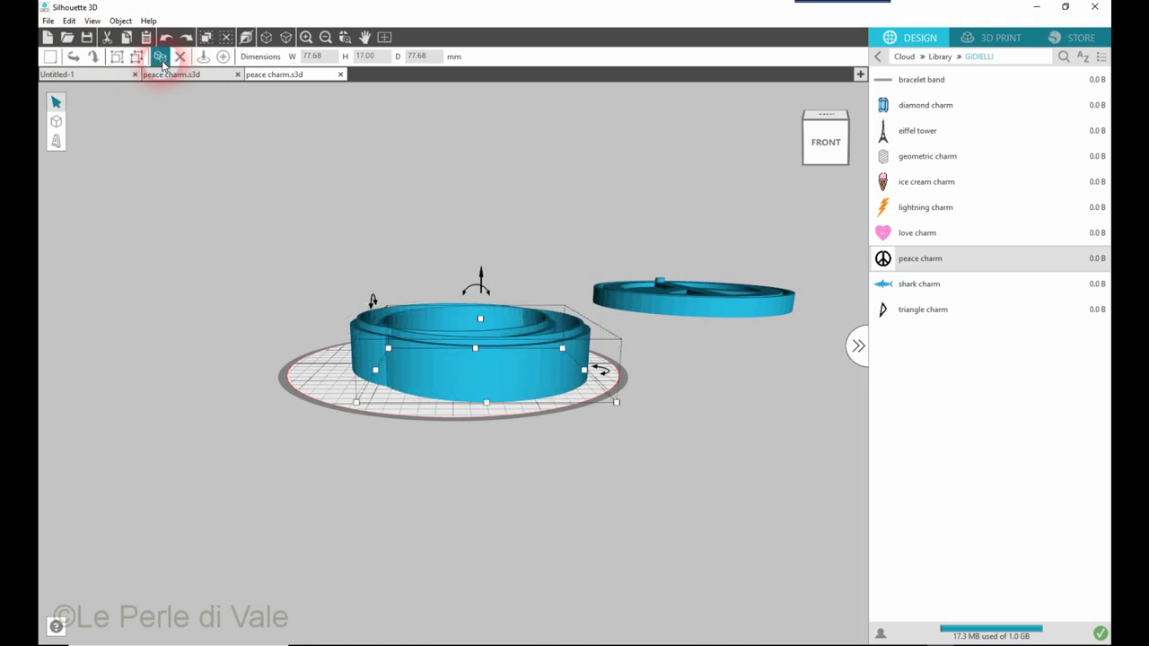
right_click(499, 379)
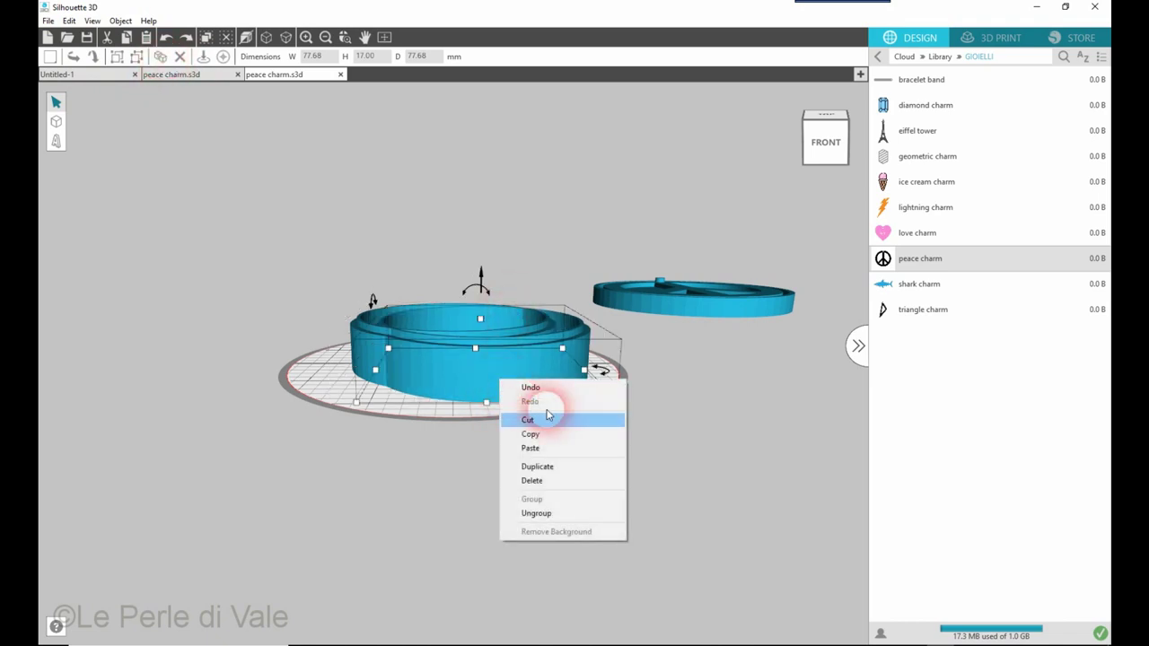
click(539, 482)
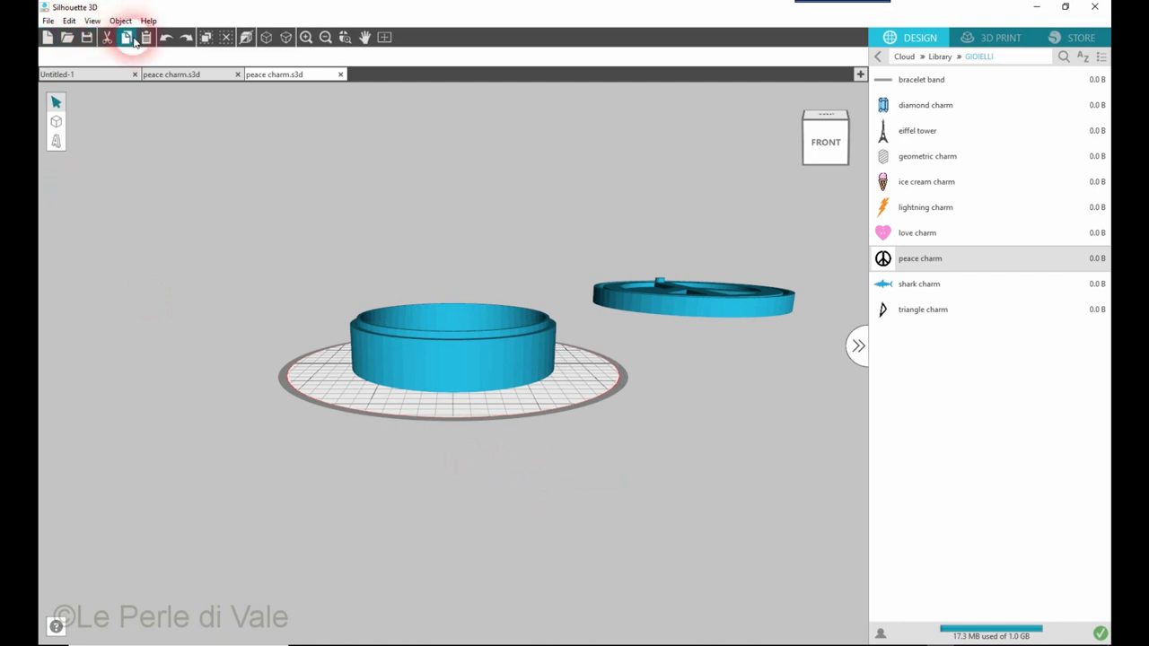
click(436, 362)
click(207, 38)
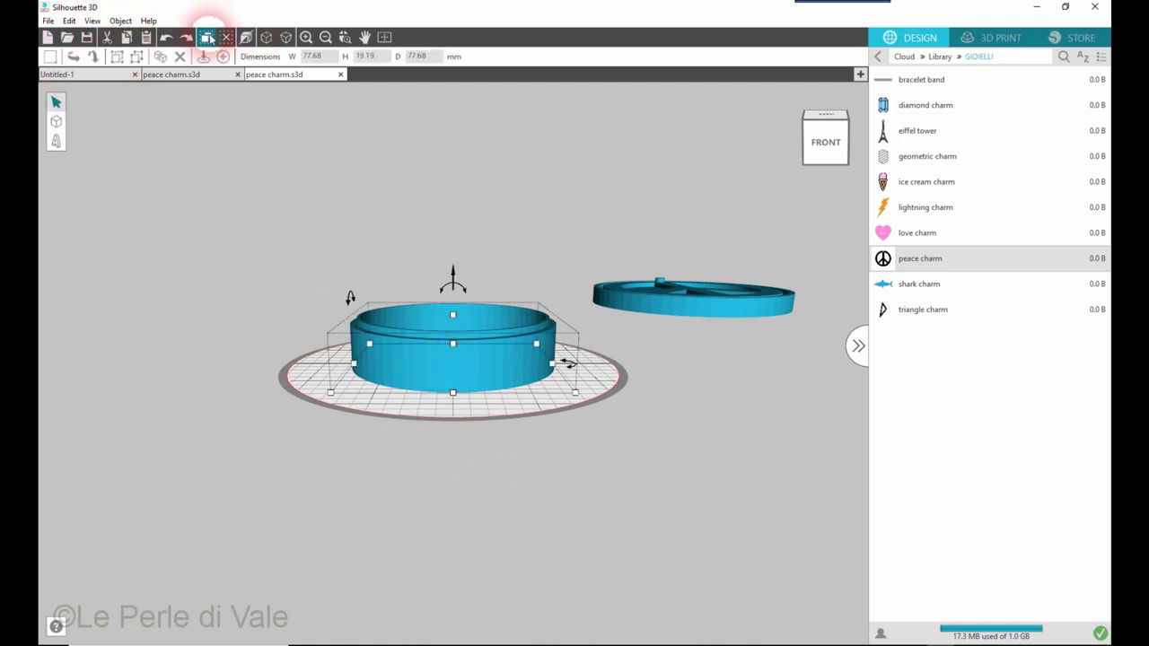
click(117, 57)
click(74, 57)
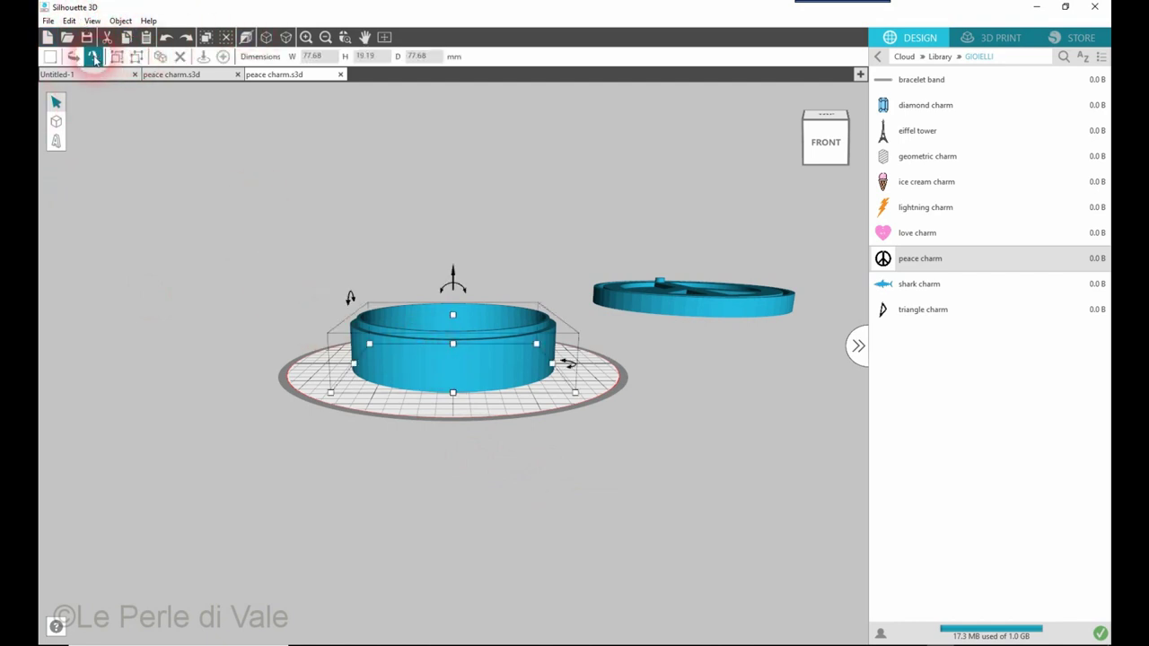
click(74, 58)
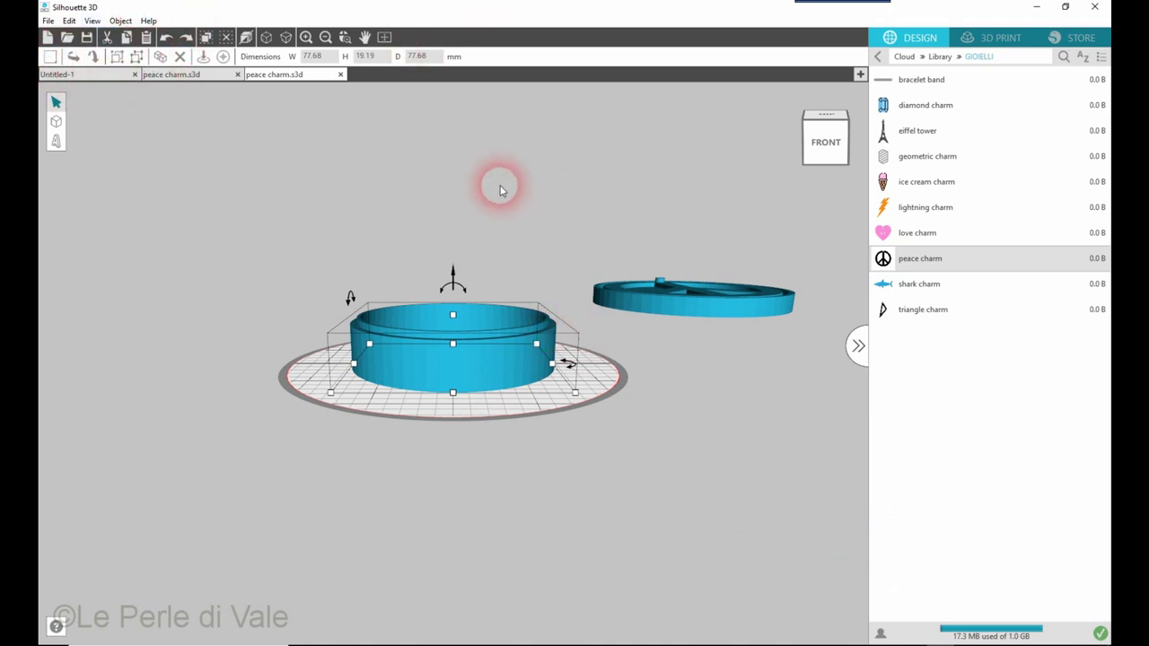
Step: Bring up the 3D print preview, check the base's print estimates, and briefly run and pause its print simulation
click(1013, 45)
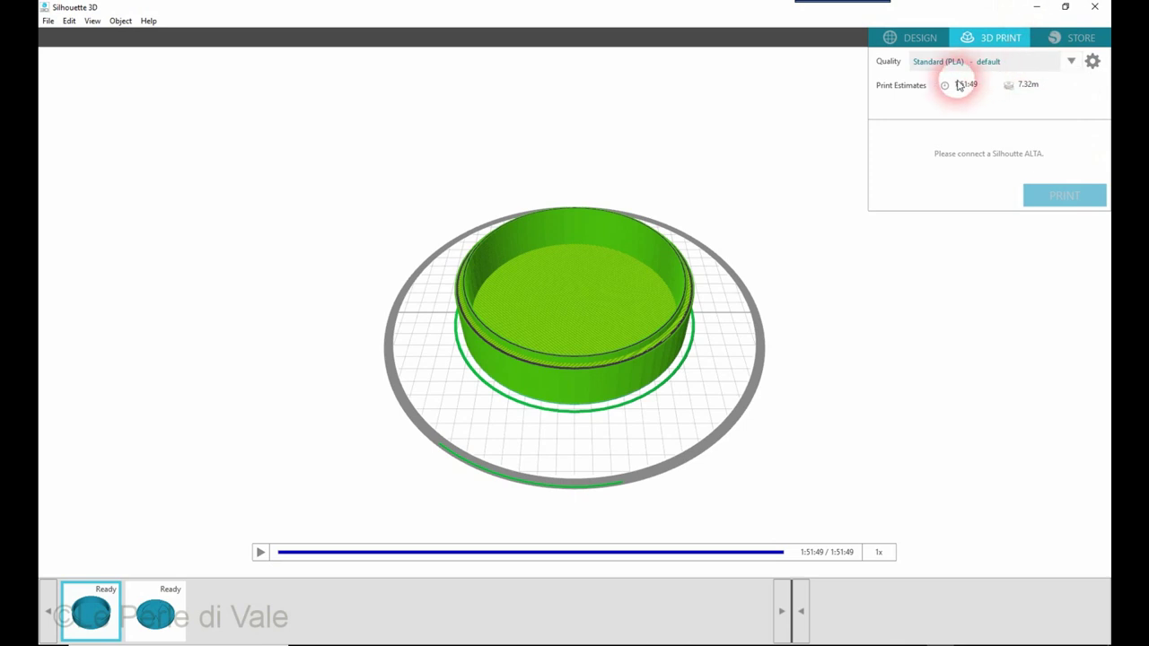
mouse_move(963, 87)
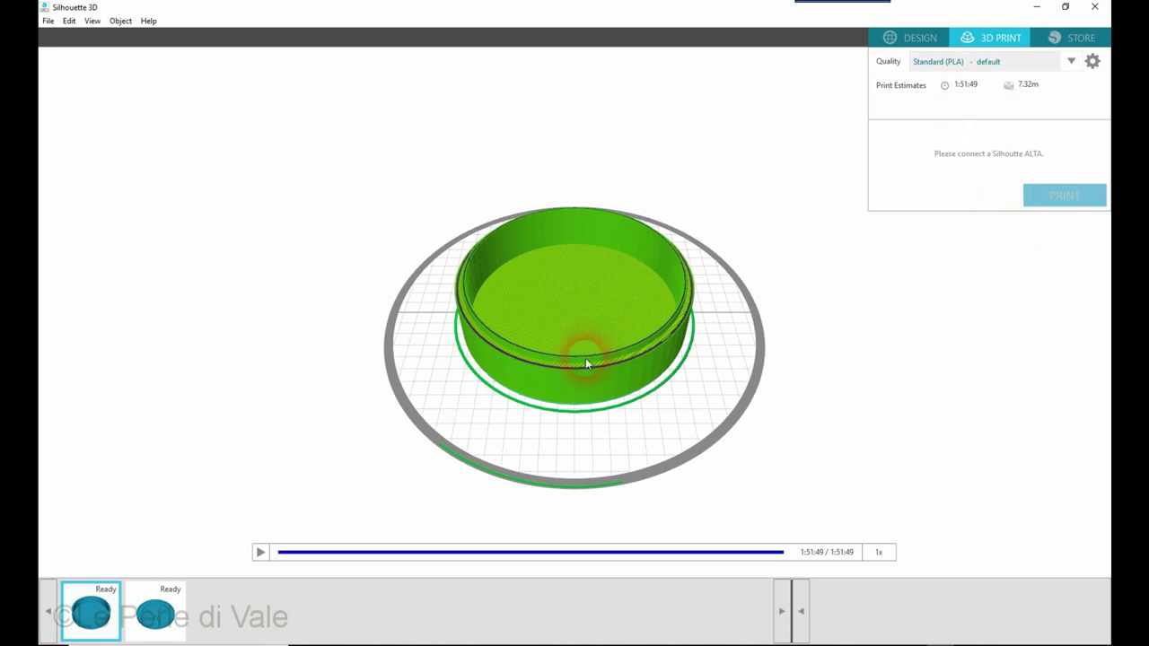
click(260, 553)
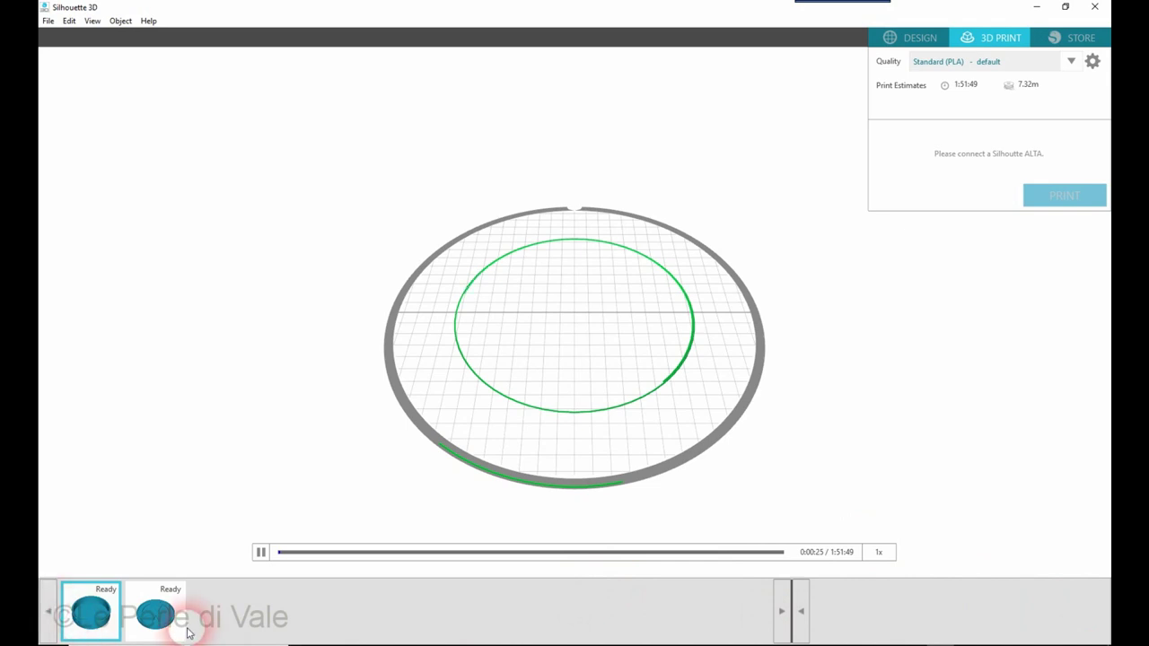
click(260, 552)
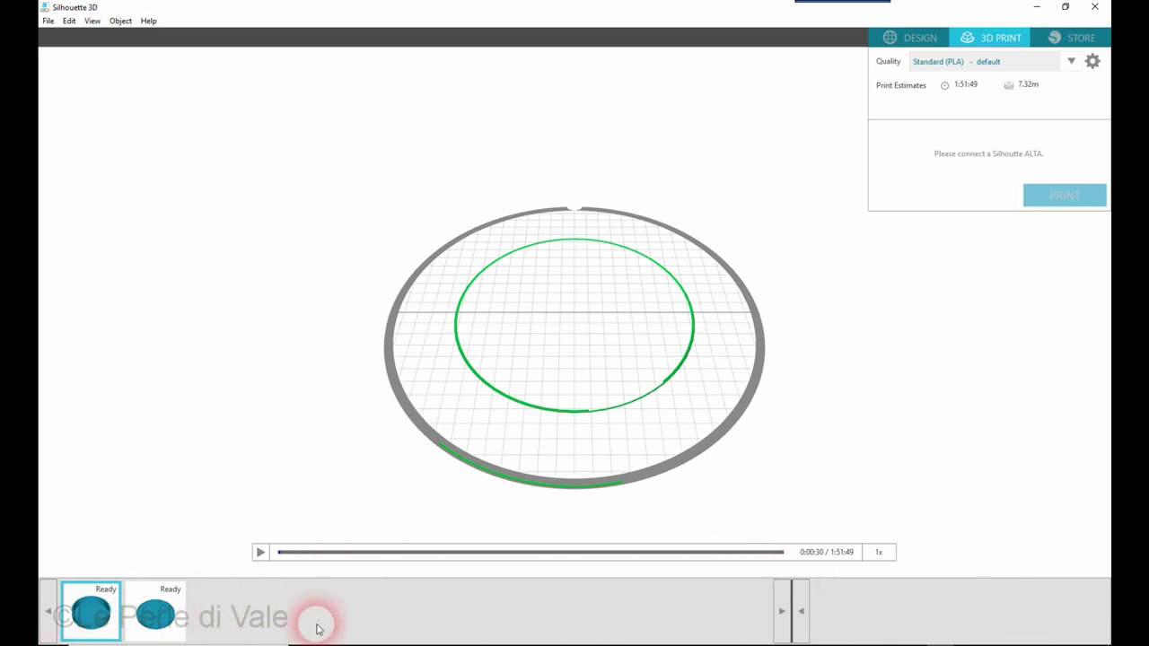
Step: Preview the peace charm lid, run its print simulation and advance it almost to the end
click(163, 619)
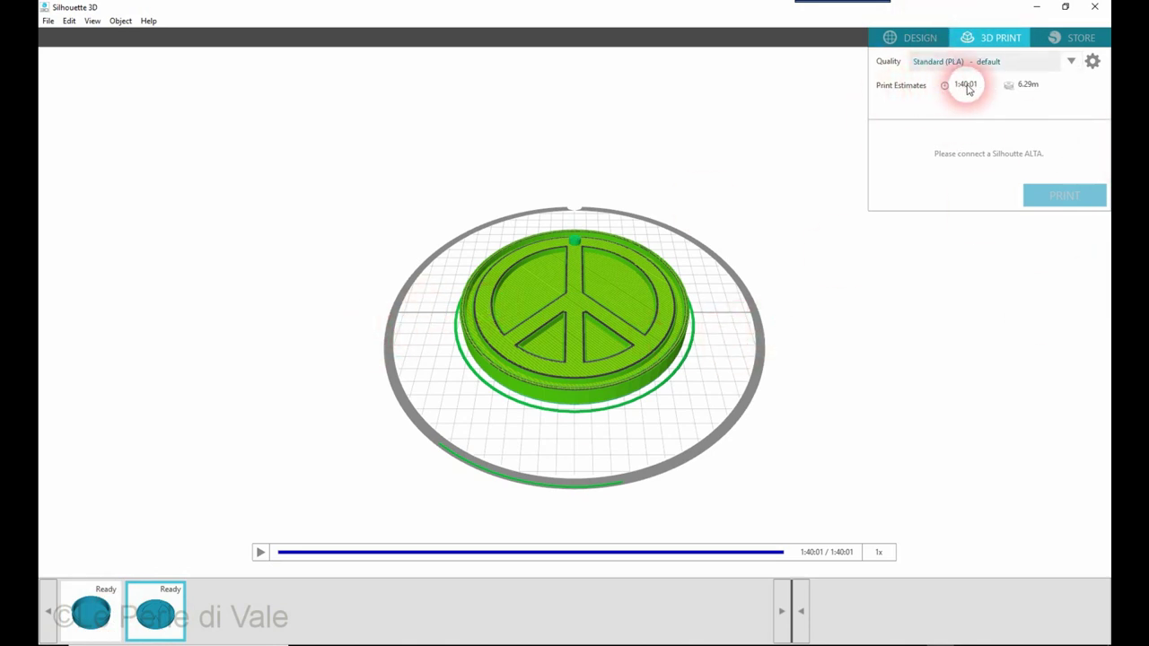
click(260, 552)
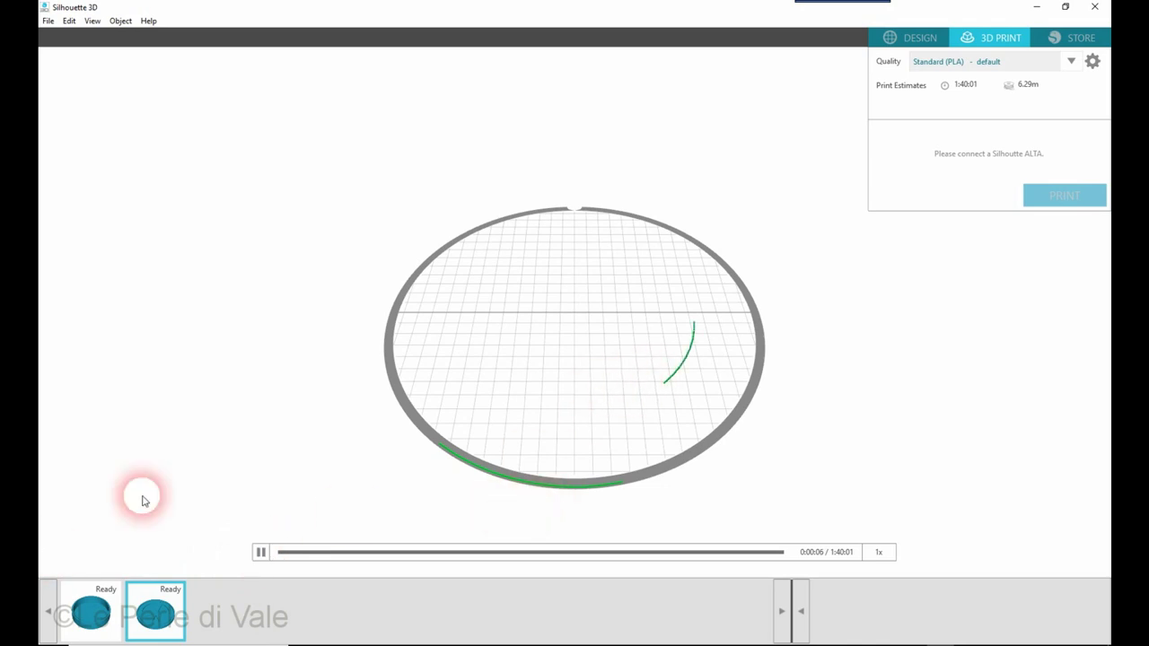
drag(283, 564, 771, 560)
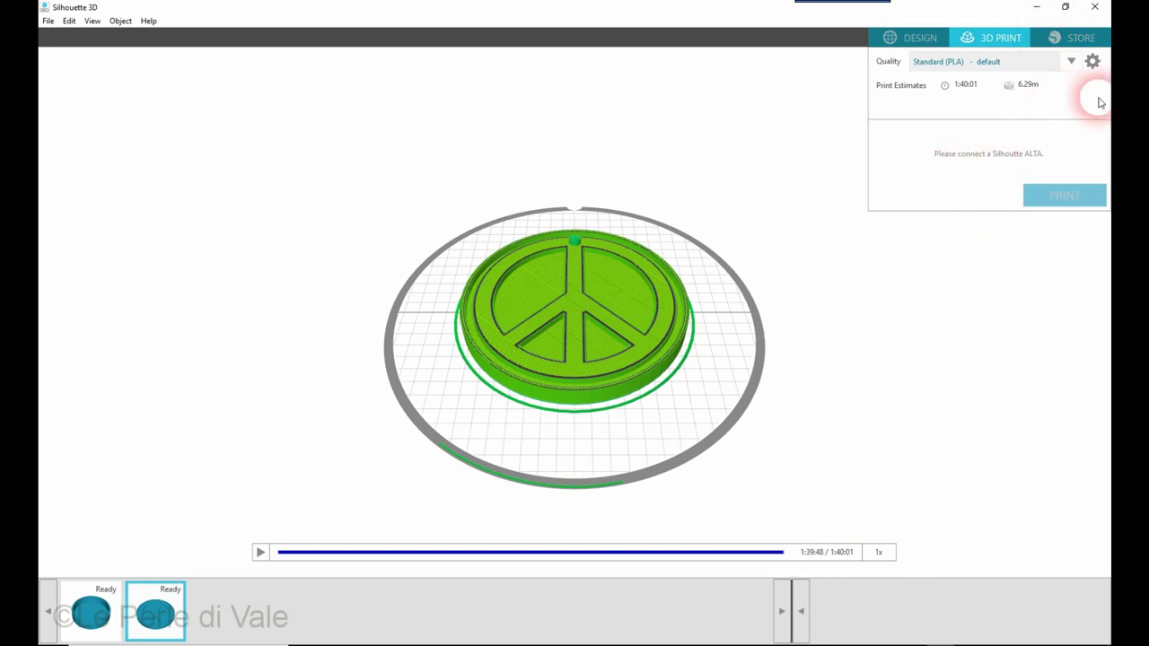
Step: Review the layer and perimeter options in the advanced print settings and close them without changes
click(1092, 60)
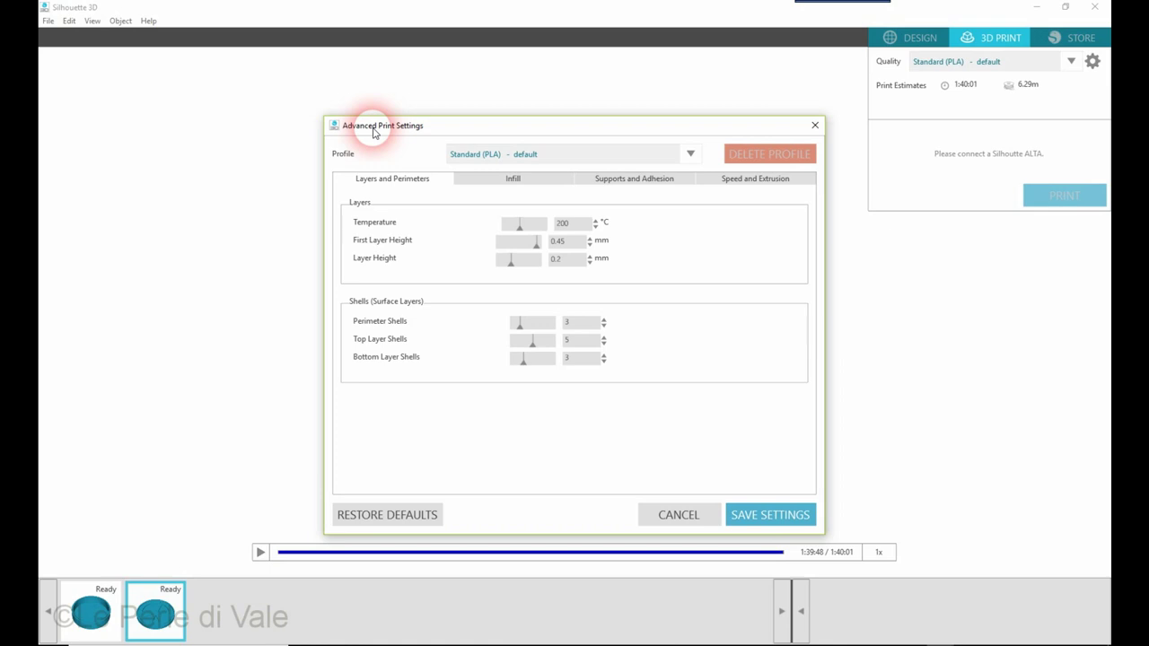
click(815, 127)
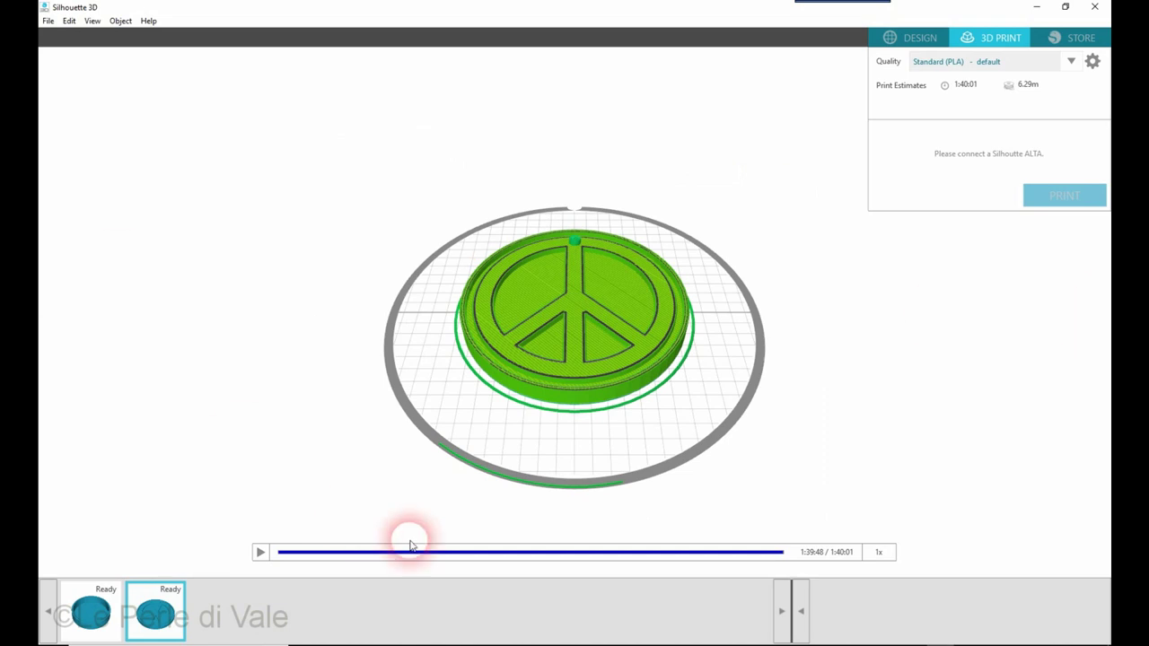